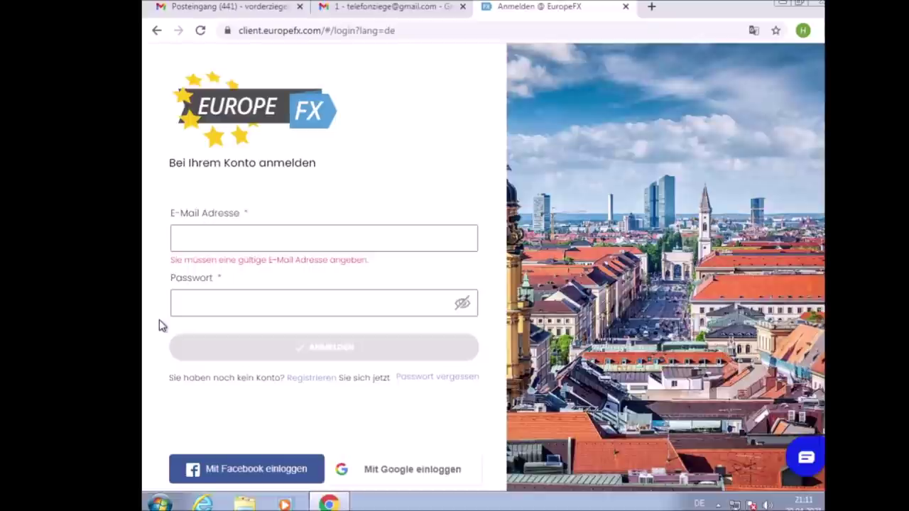
Sign in with the account e-mail and password, revealing the password before logging in
click(311, 235)
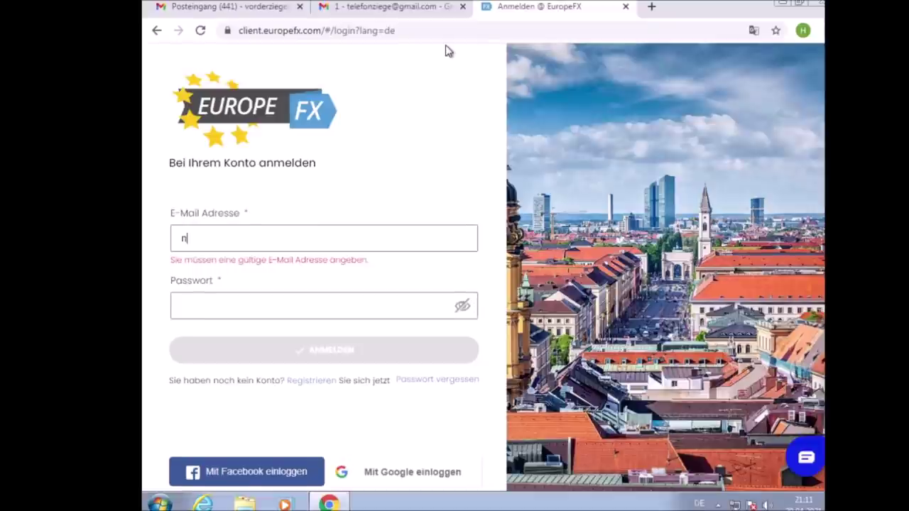
key(Tab)
text(********)
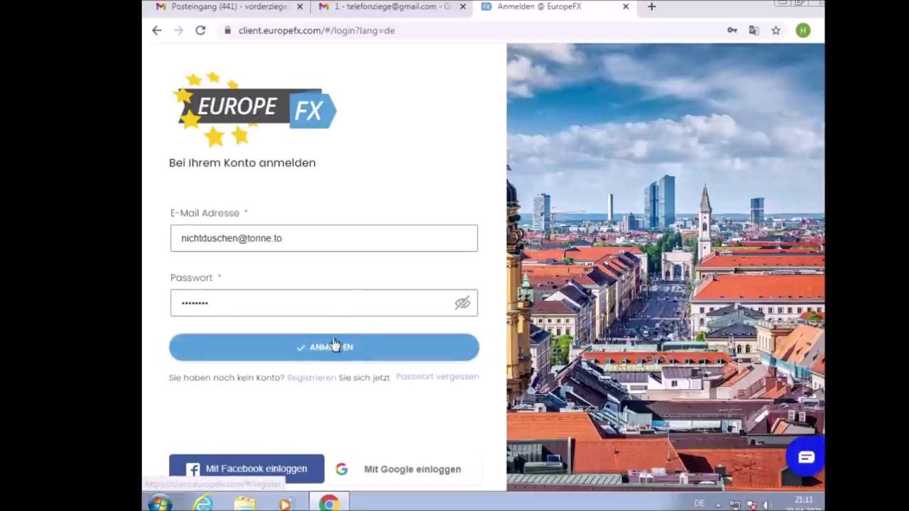
click(462, 304)
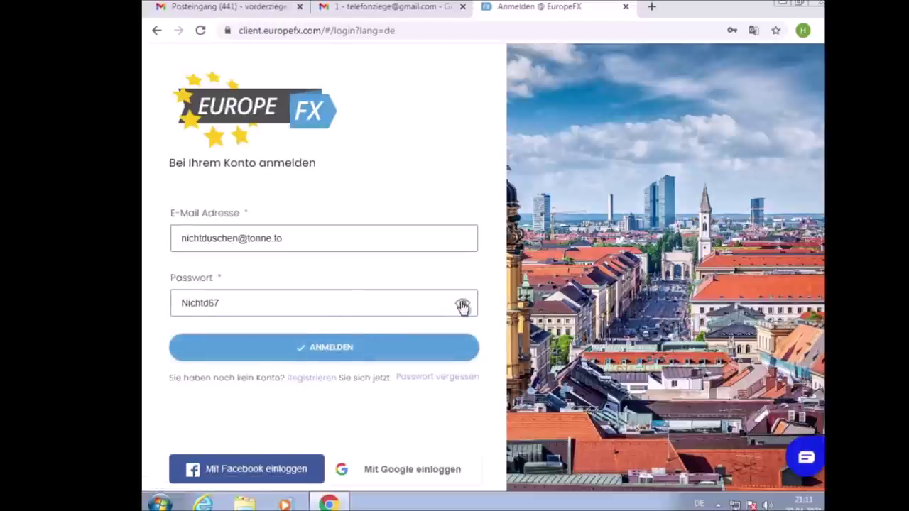
click(392, 355)
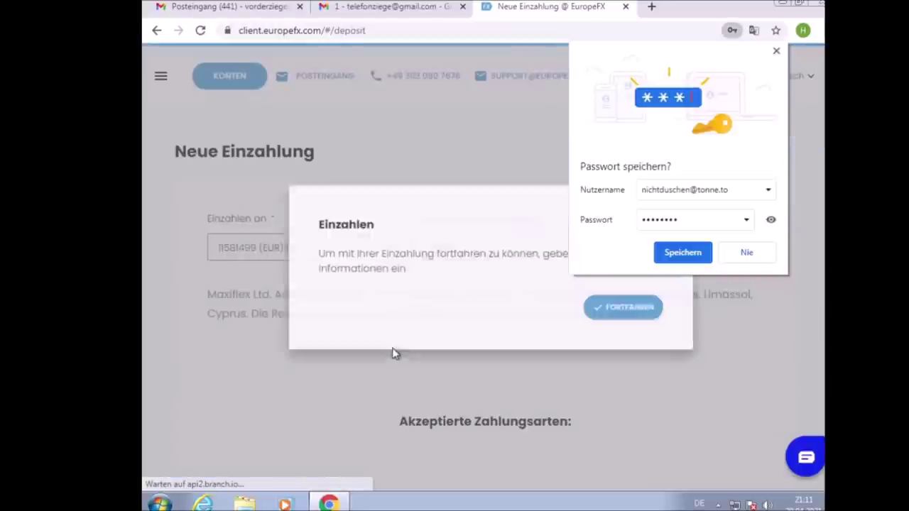
Save the password in Chrome, close its notice, and dismiss the Einzahlen deposit prompt
click(686, 254)
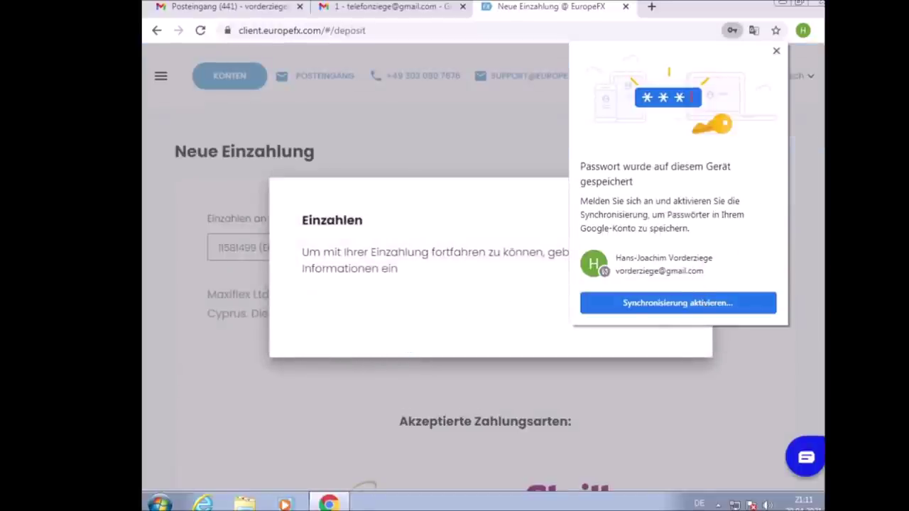
click(776, 52)
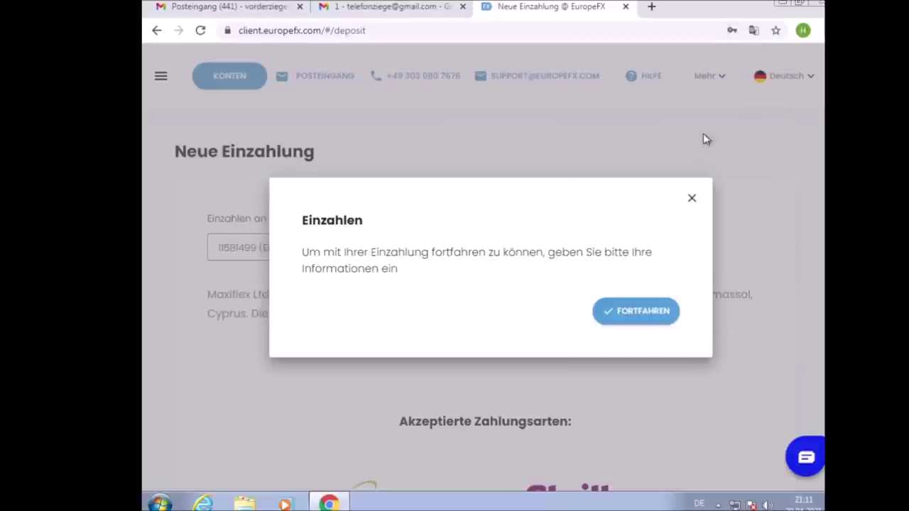
click(691, 199)
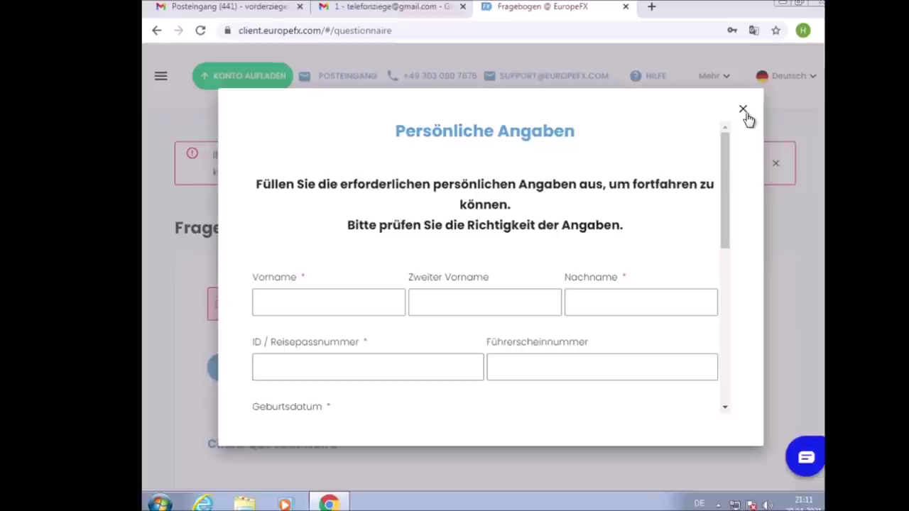
Close the Persönliche Angaben form, check the dashboard, and switch to the EuropeFX e-mail in Gmail
click(742, 110)
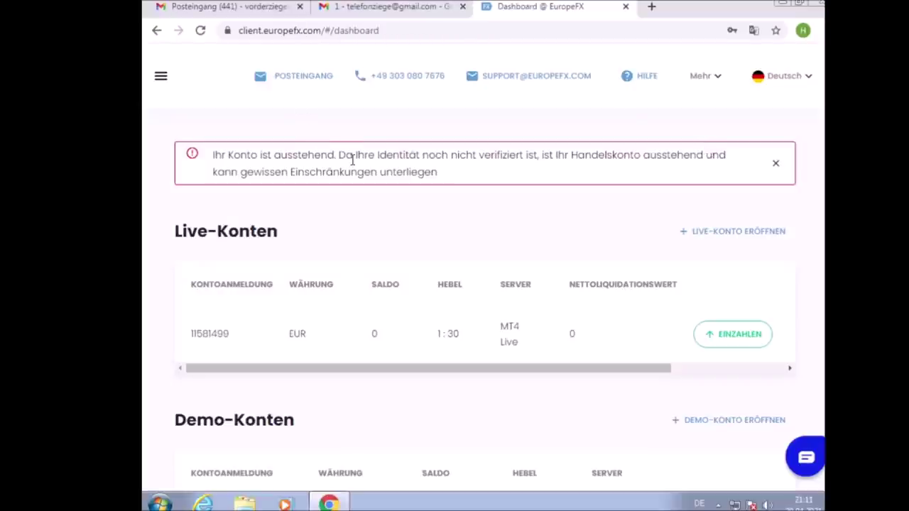
scroll(446, 232, down, 3)
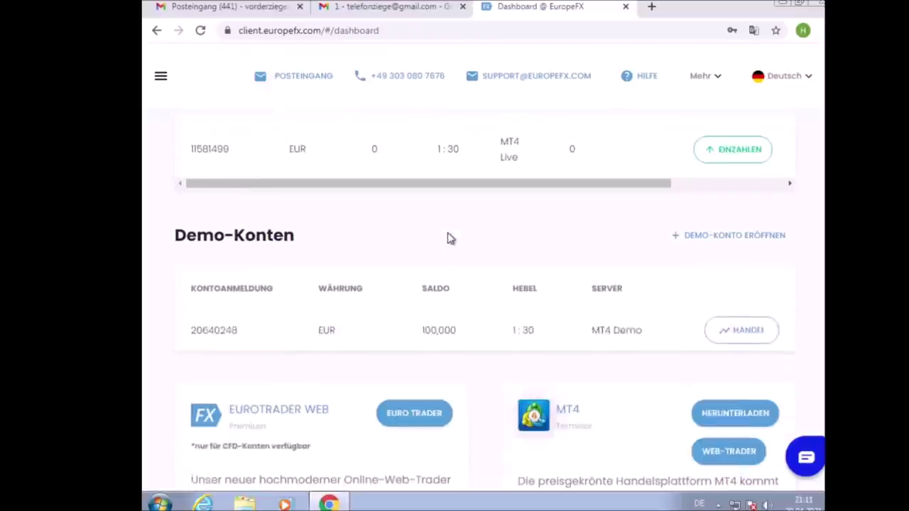
scroll(367, 380, up, 3)
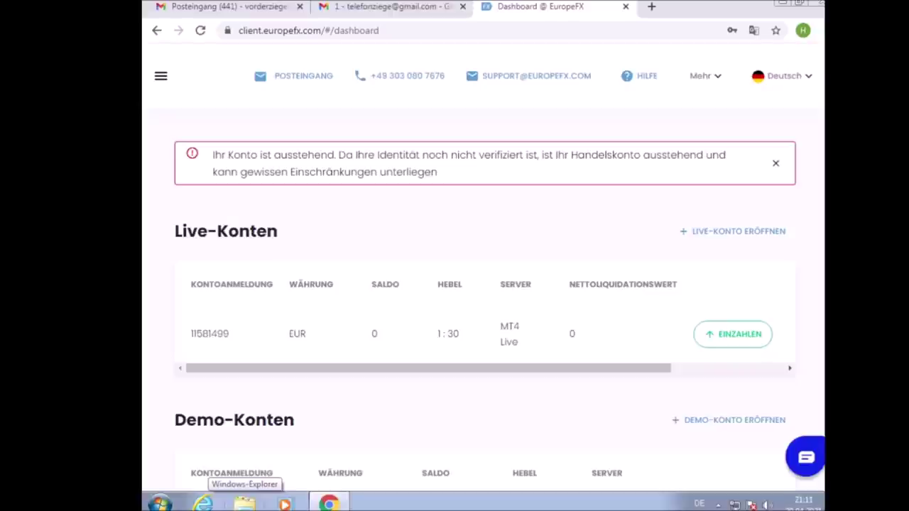
click(436, 5)
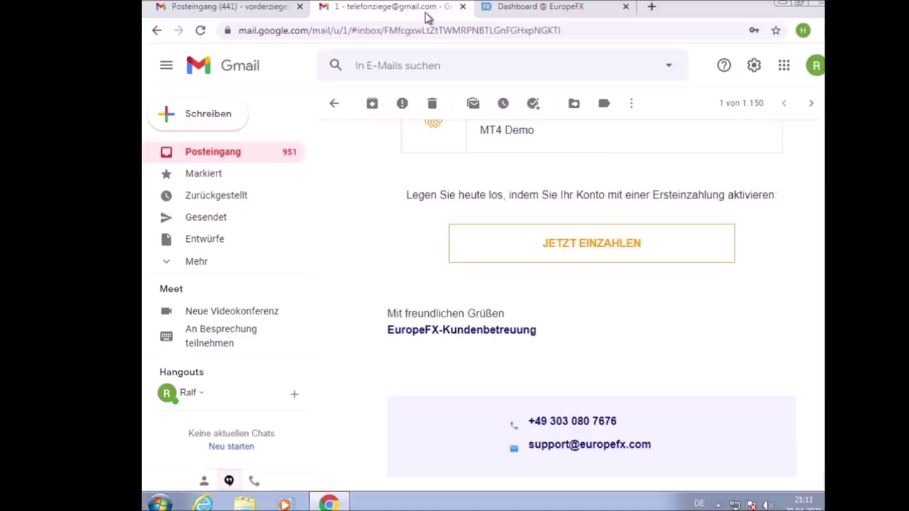
Close both Gmail tabs, confirming Verlassen, to return to the EuropeFX dashboard
click(279, 5)
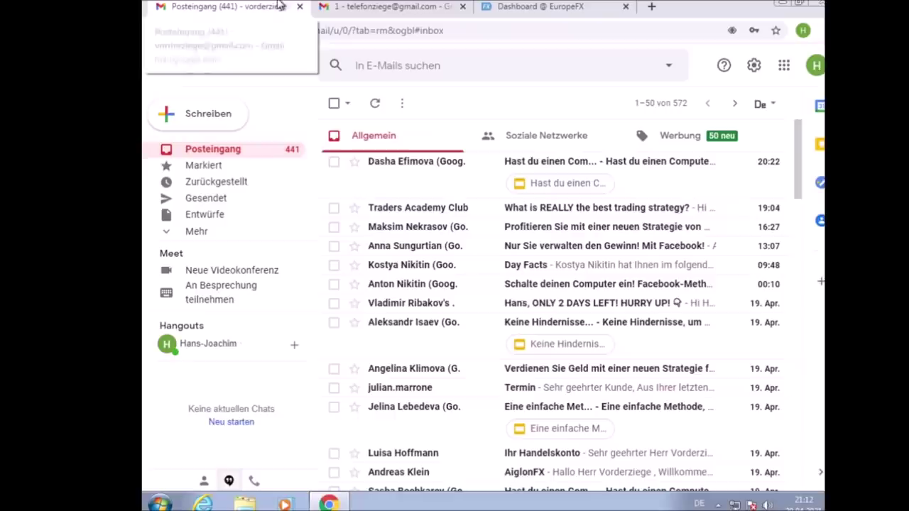
click(299, 7)
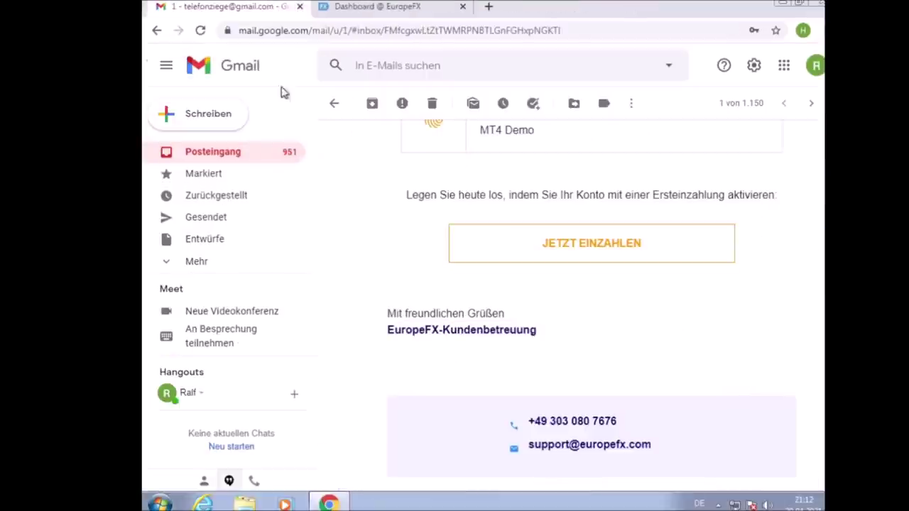
click(250, 154)
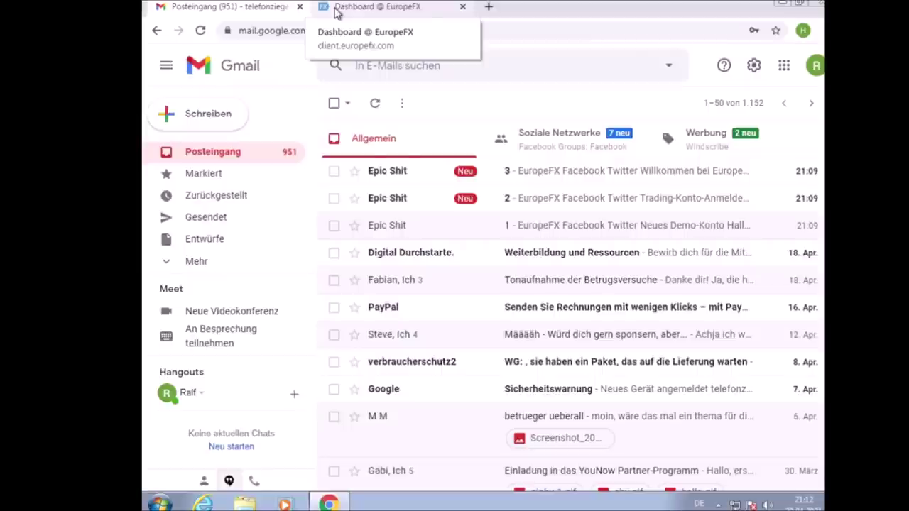
click(335, 13)
click(299, 7)
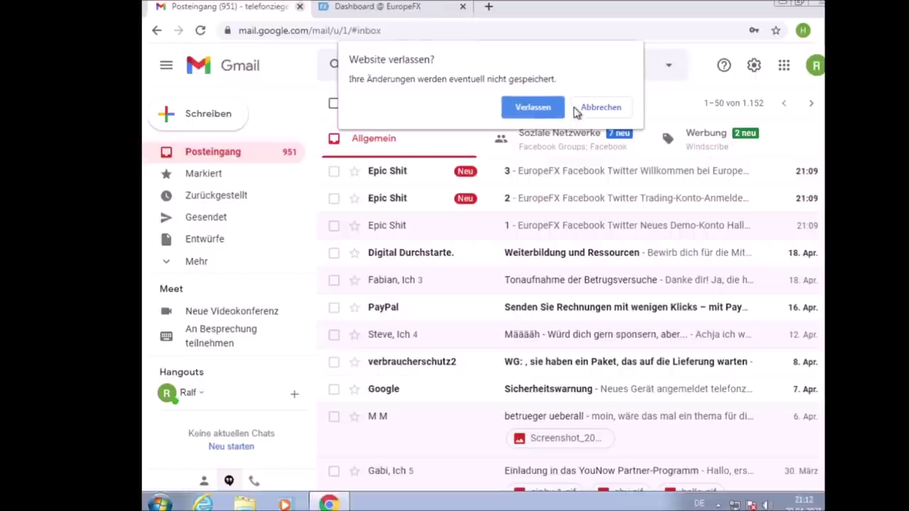
click(538, 112)
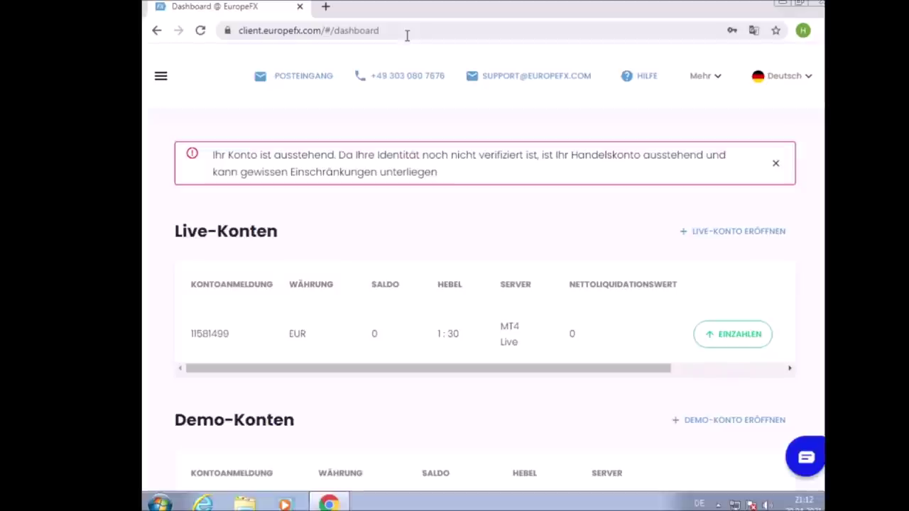
scroll(266, 298, down, 5)
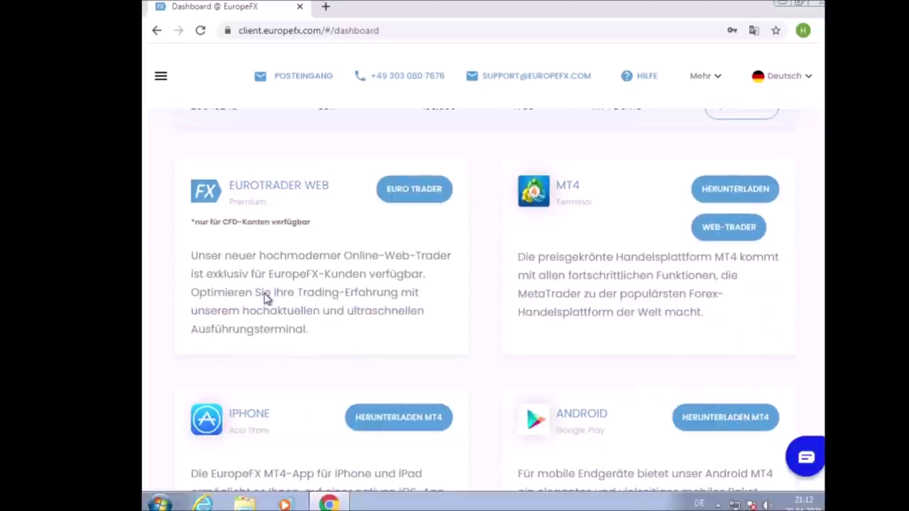
scroll(265, 298, up, 4)
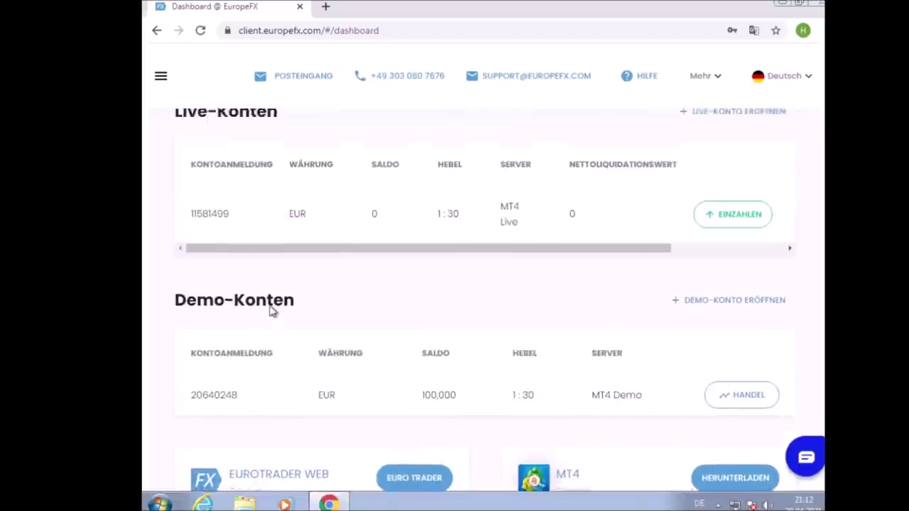
scroll(276, 308, up, 2)
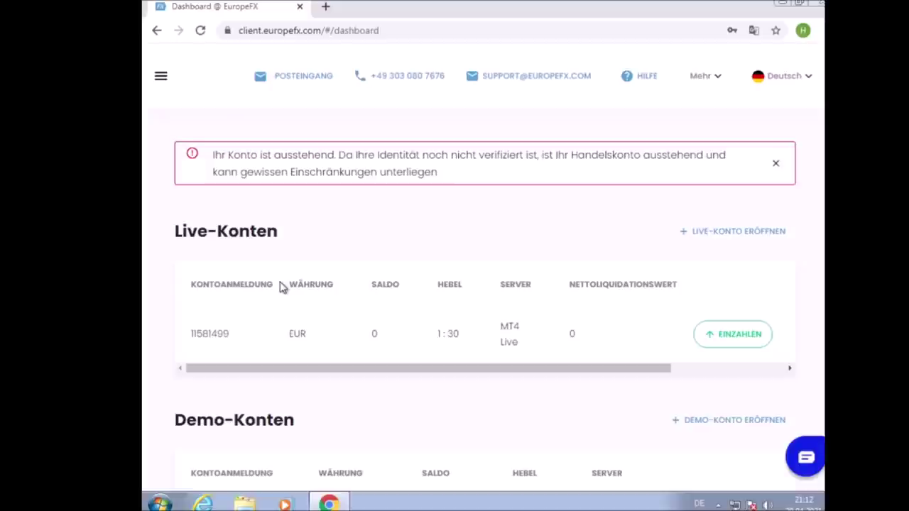
scroll(298, 270, down, 10)
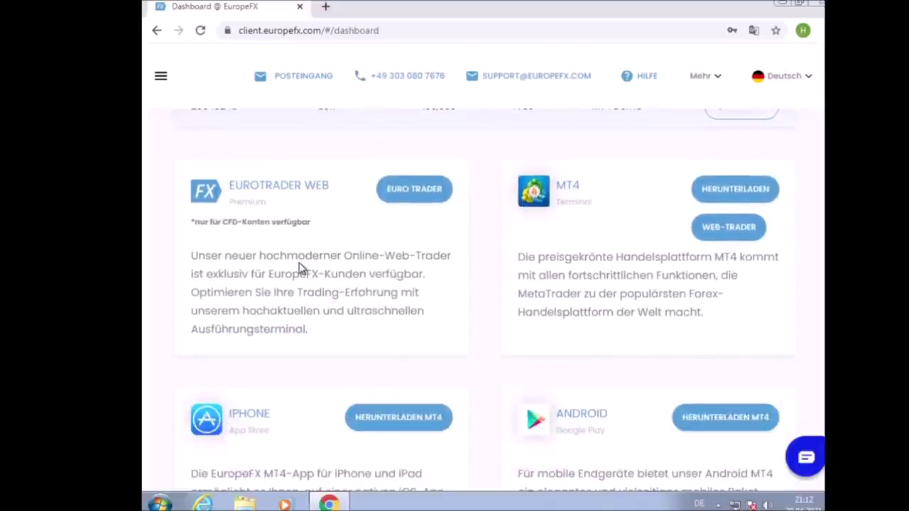
scroll(298, 268, down, 2)
scroll(298, 268, up, 12)
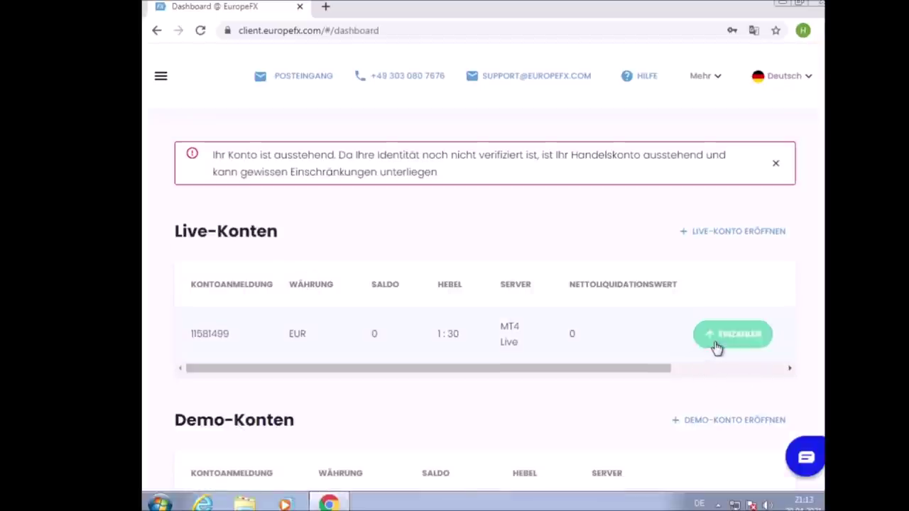
Open EINZAHLEN for the live MT4 account and continue with FORTFAHREN
click(736, 328)
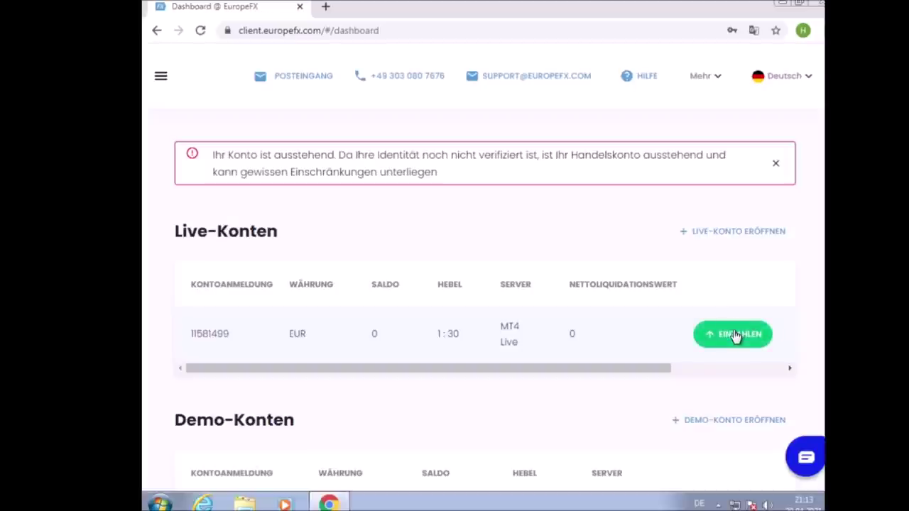
click(736, 335)
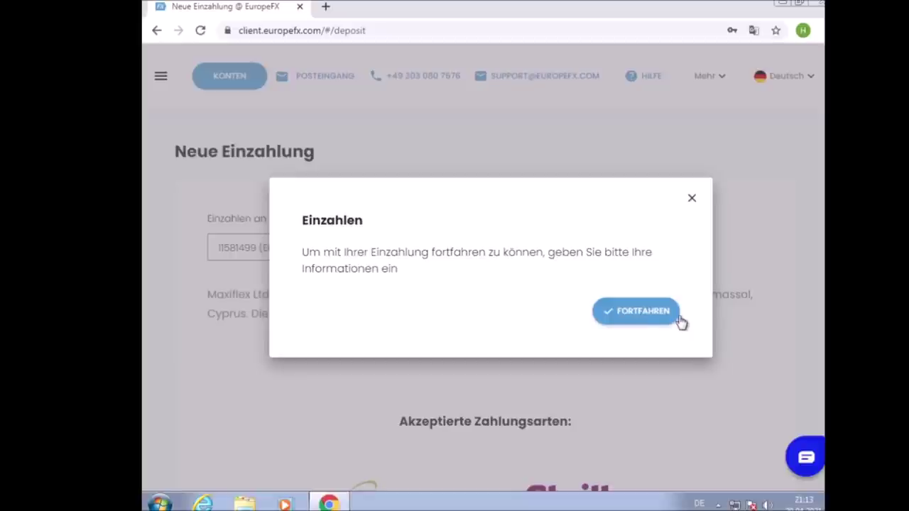
click(657, 315)
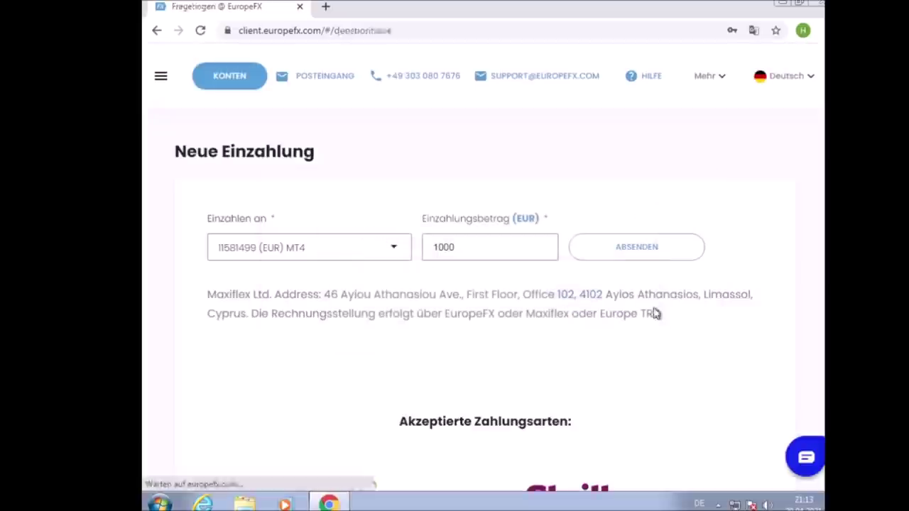
Enter the first name, last name and ID number in the personal-details form
scroll(503, 166, down, 2)
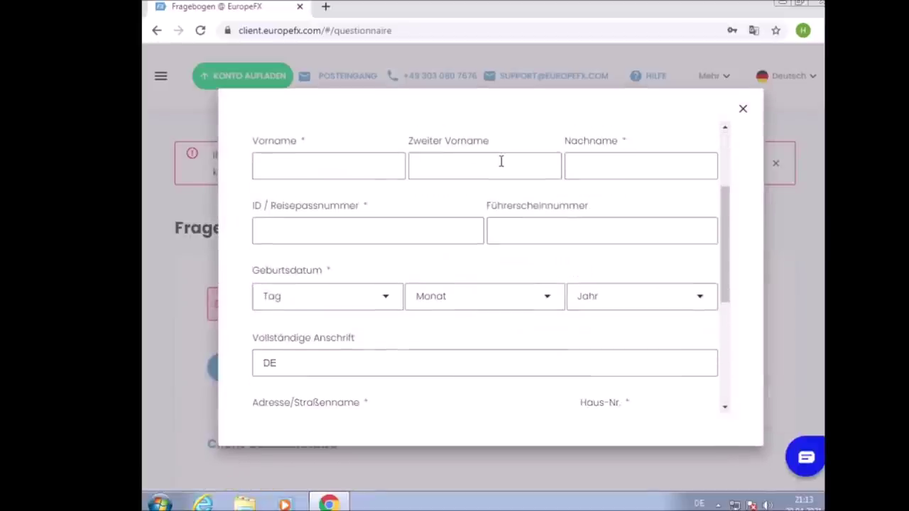
scroll(487, 177, down, 3)
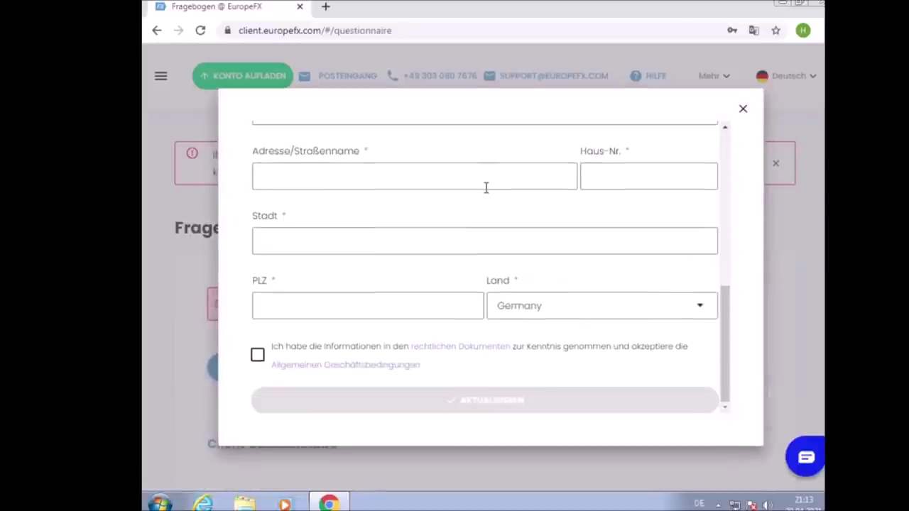
scroll(485, 187, up, 6)
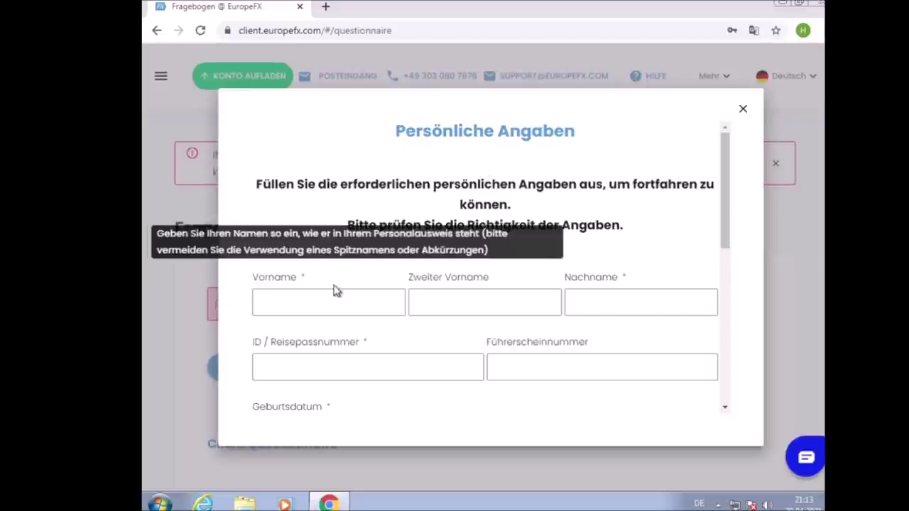
click(321, 303)
text(La)
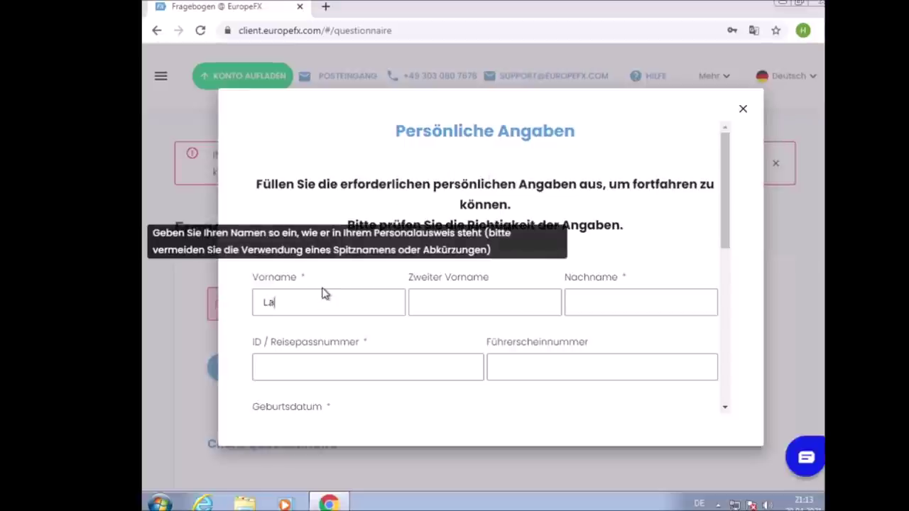
text(ssmichranda)
key(Tab)
text(Dennsiewillja)
key(Tab)
key(Tab)
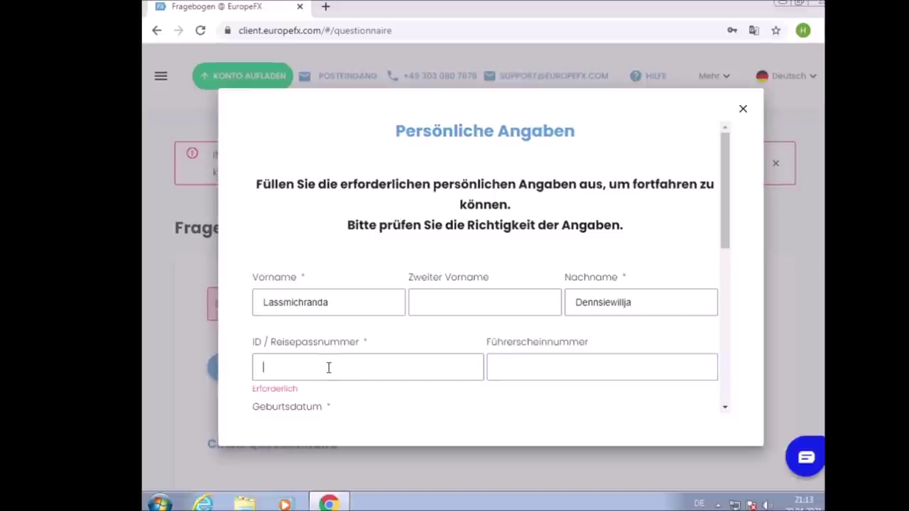
scroll(343, 367, down, 1)
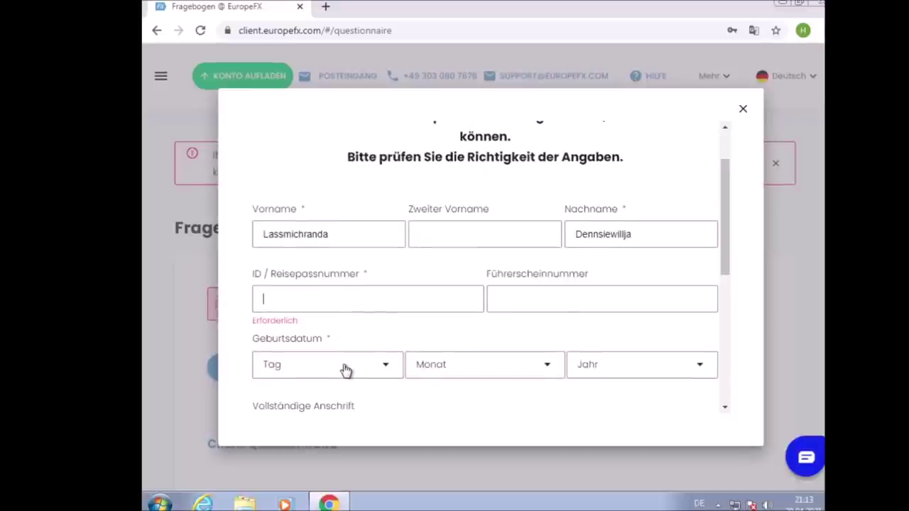
text(1234)
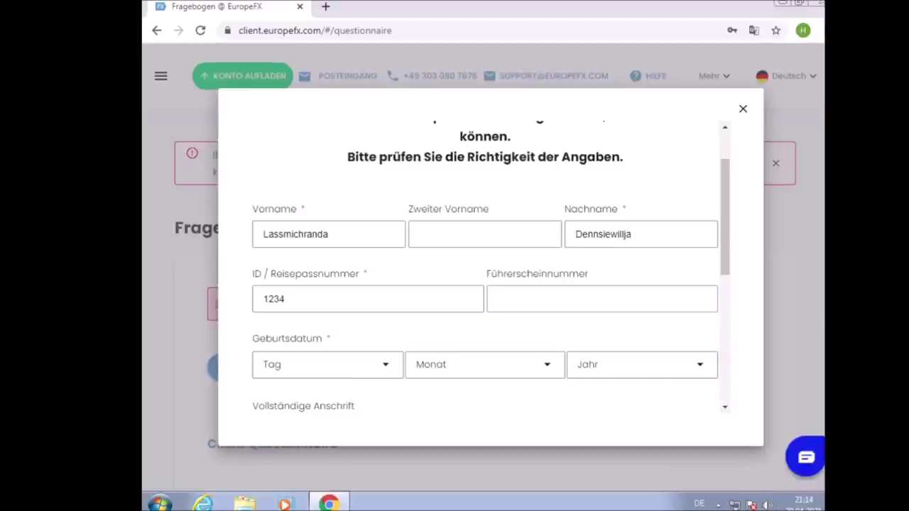
scroll(433, 272, down, 1)
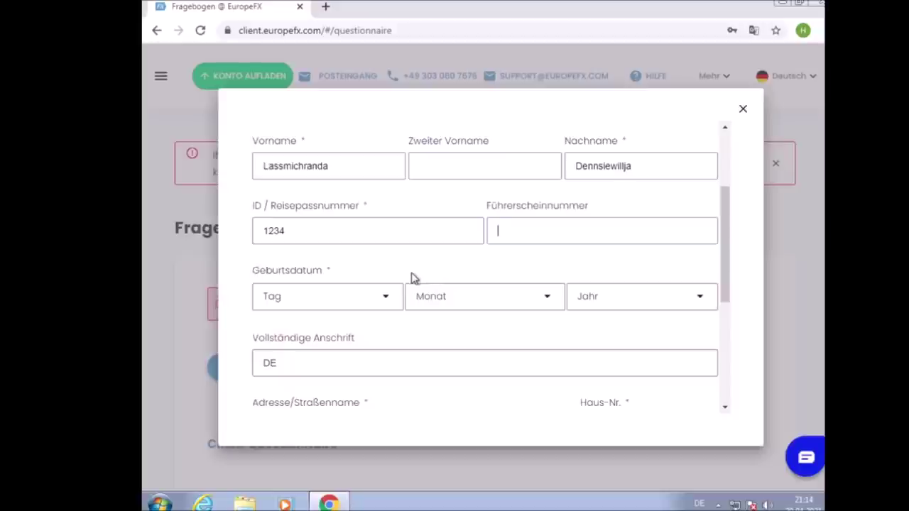
click(384, 293)
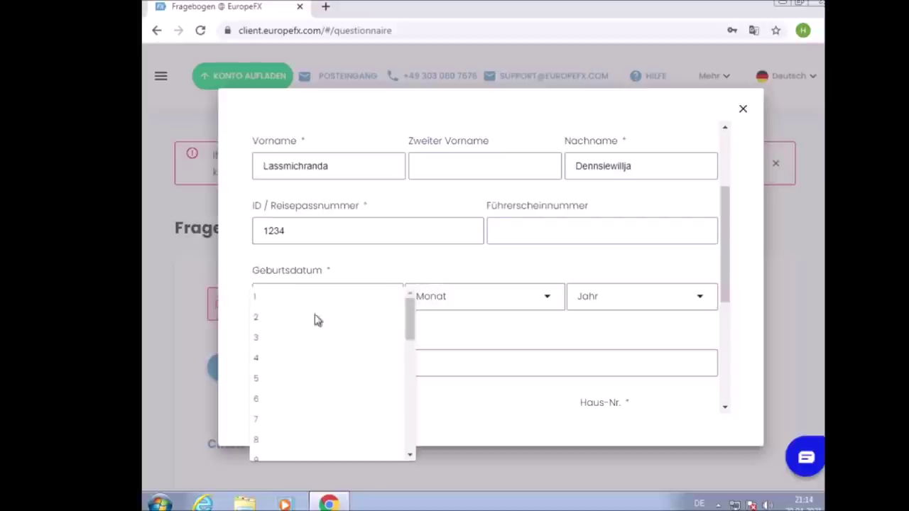
click(273, 318)
click(459, 303)
click(468, 420)
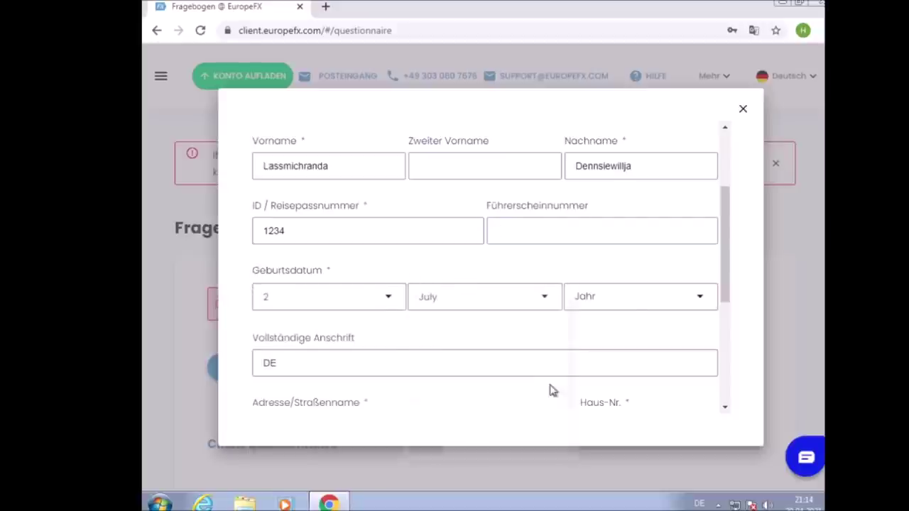
click(637, 314)
scroll(629, 349, down, 10)
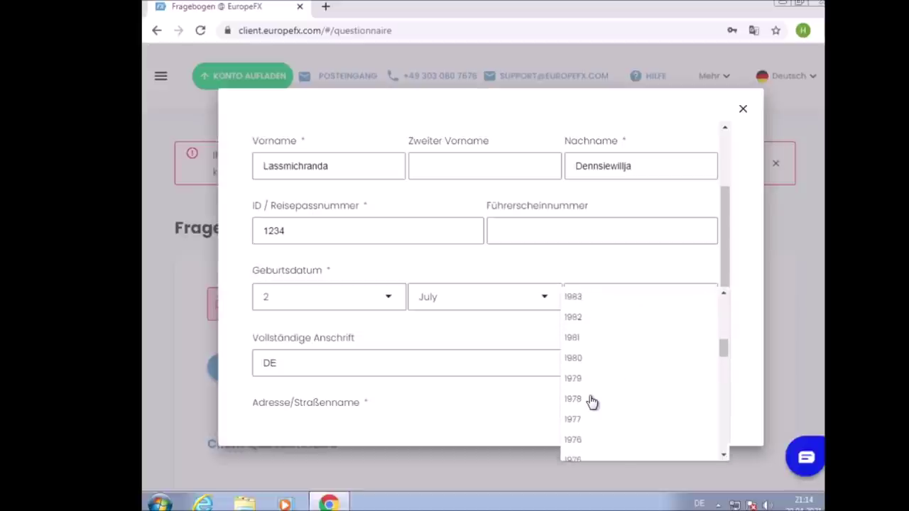
click(592, 399)
Fill in the street, house number, city and postcode of the address
scroll(653, 305, down, 2)
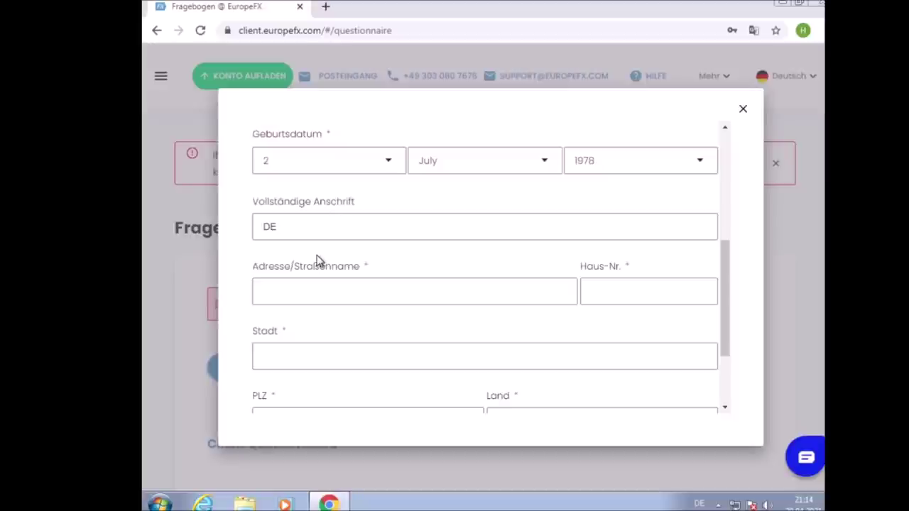
click(274, 294)
text(Hoden)
text(sa)
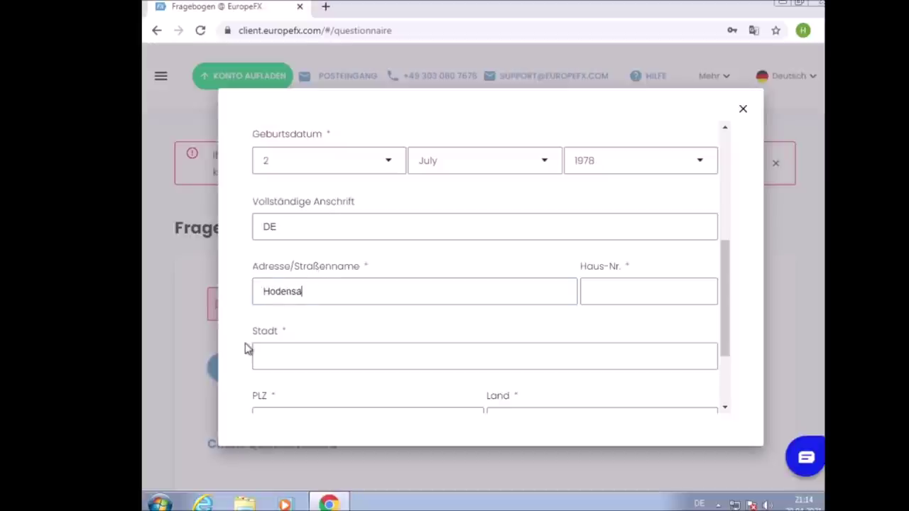
text(ckgasse)
key(Tab)
text(12)
key(Tab)
text(B)
key(BackSpace)
text(Plmmelbreg)
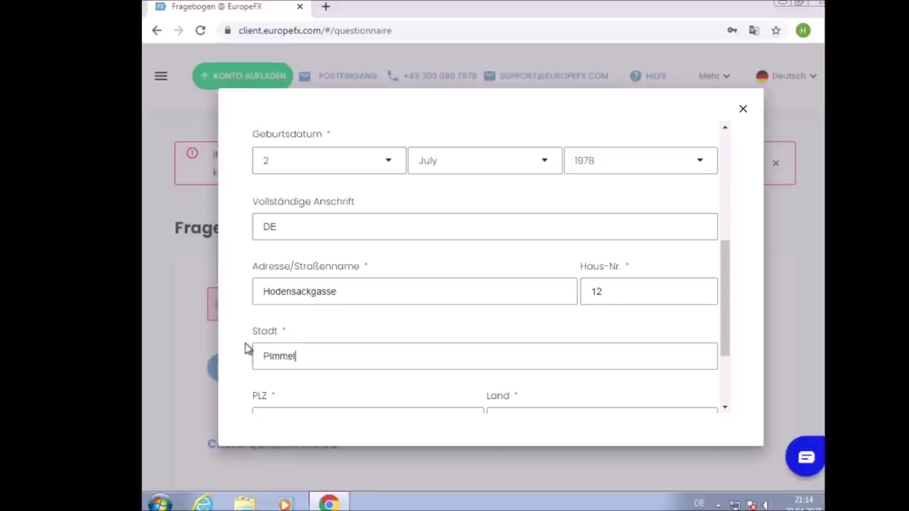
key(BackSpace)
key(BackSpace)
key(BackSpace)
text(erg)
key(Tab)
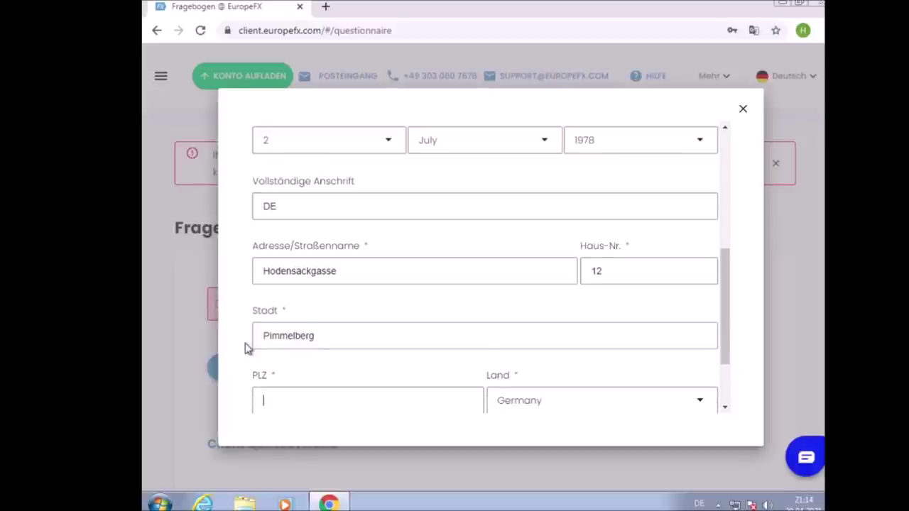
text(24726)
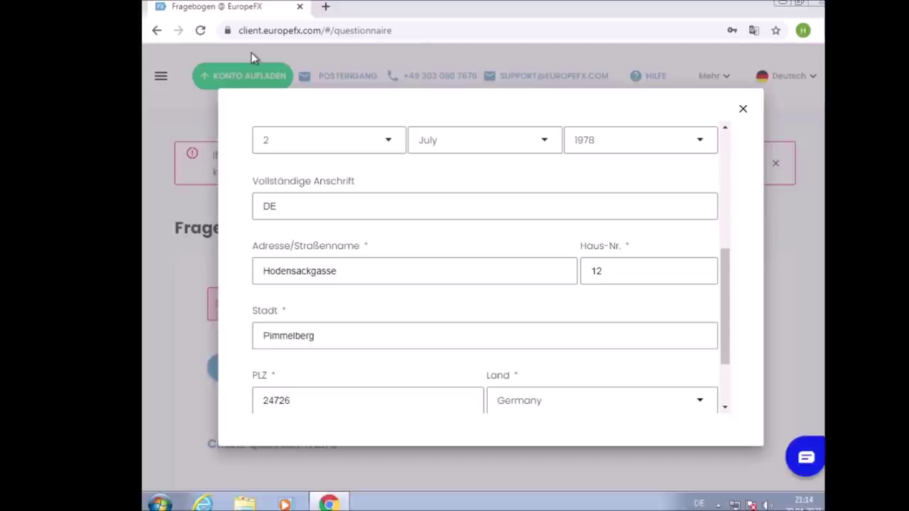
scroll(445, 269, down, 2)
Choose Germany as the country, accept the terms, and save with AKTUALISIEREN
click(547, 302)
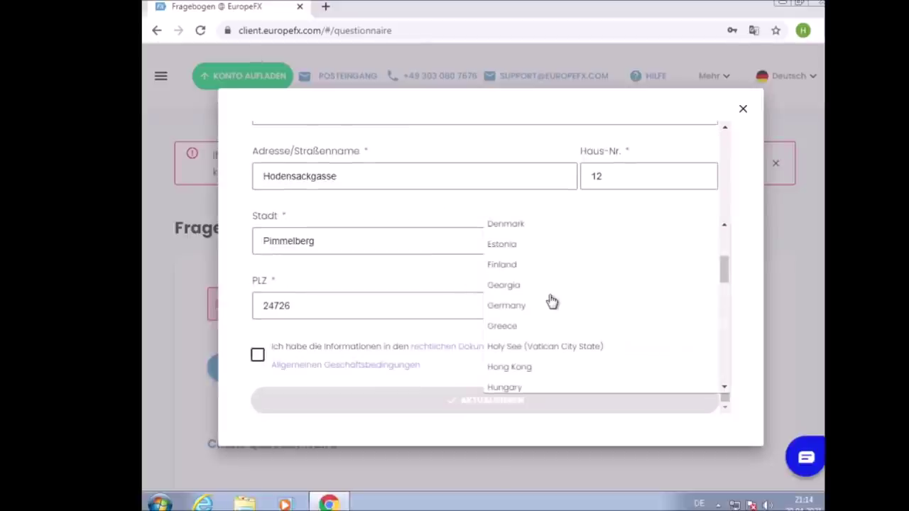
click(524, 306)
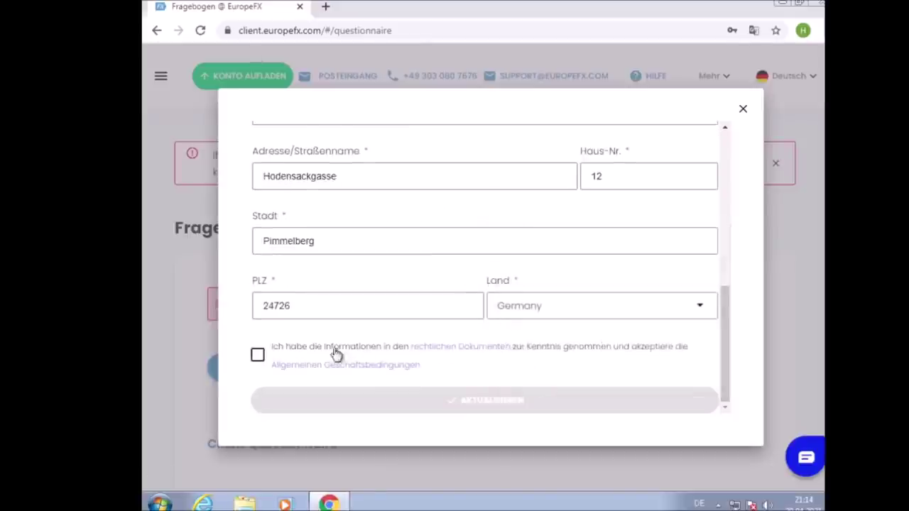
click(258, 356)
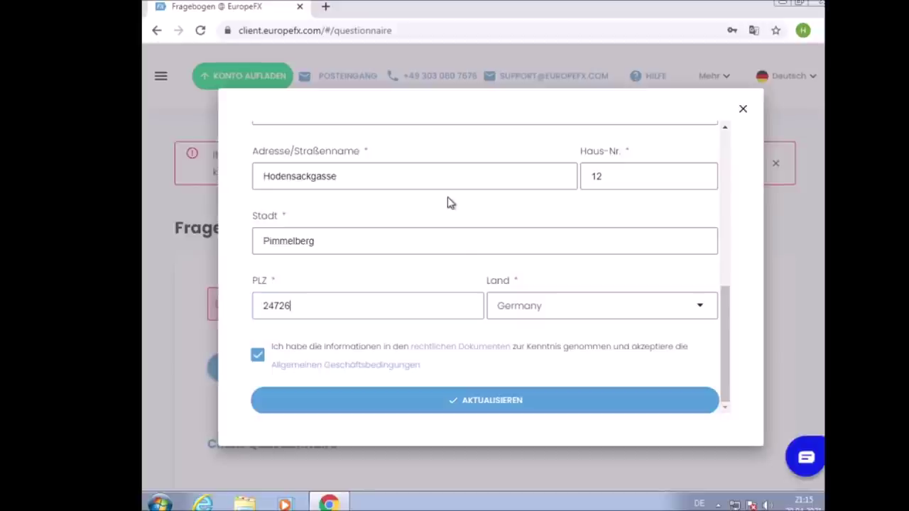
click(524, 401)
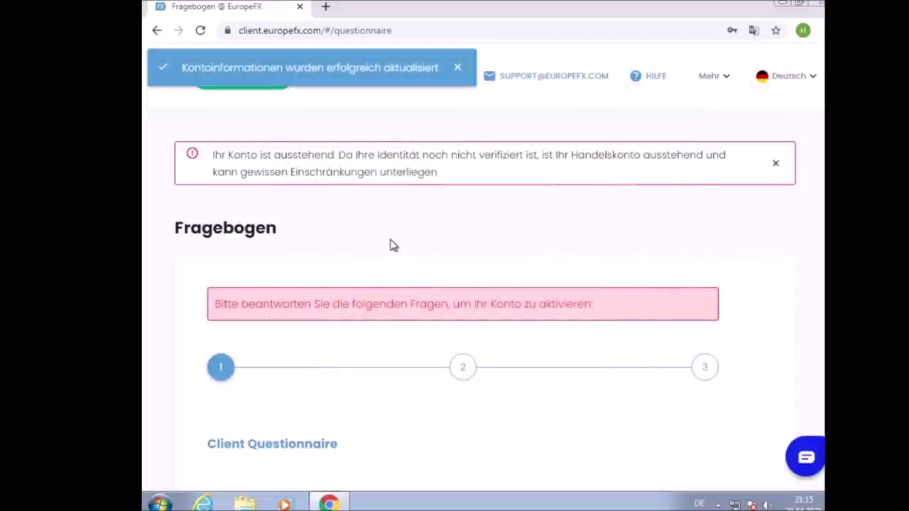
Pick EUR in the Konto-Währung dropdown and 1:30 in the Hebel dropdown
scroll(383, 247, down, 3)
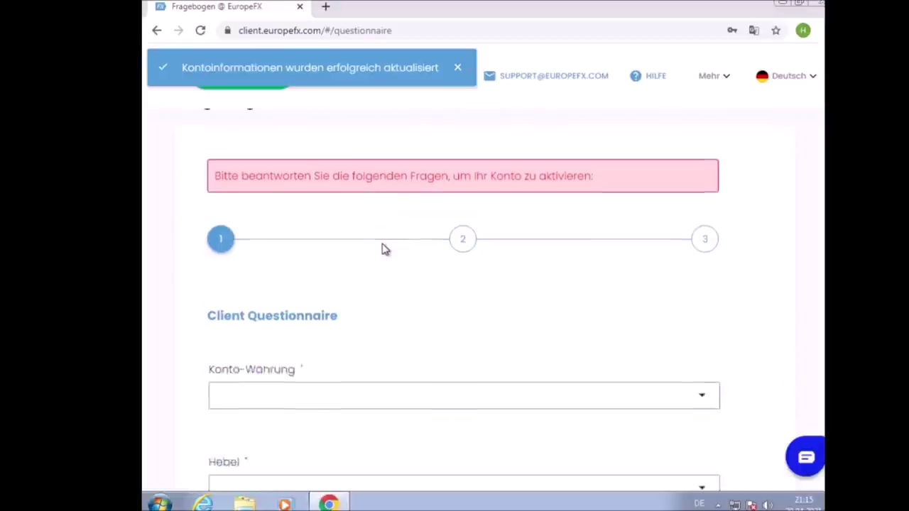
scroll(381, 249, up, 3)
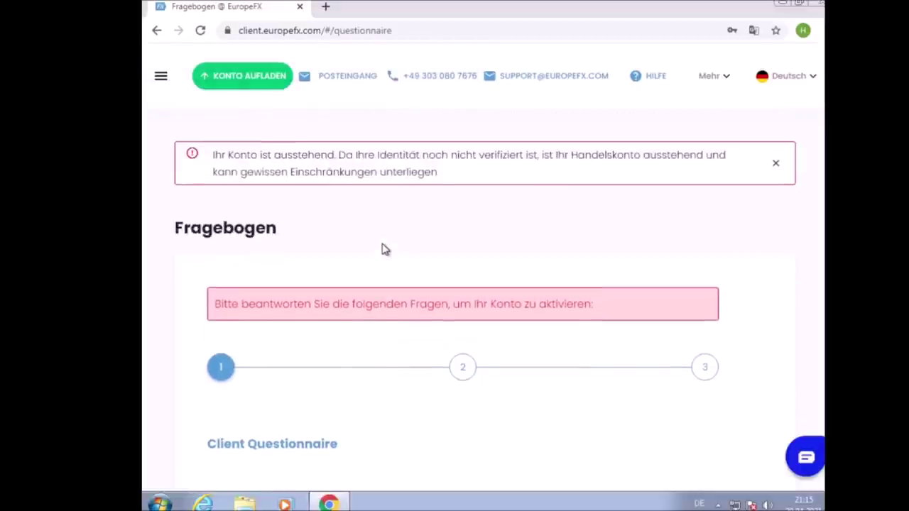
scroll(334, 284, down, 2)
scroll(335, 285, down, 2)
click(318, 260)
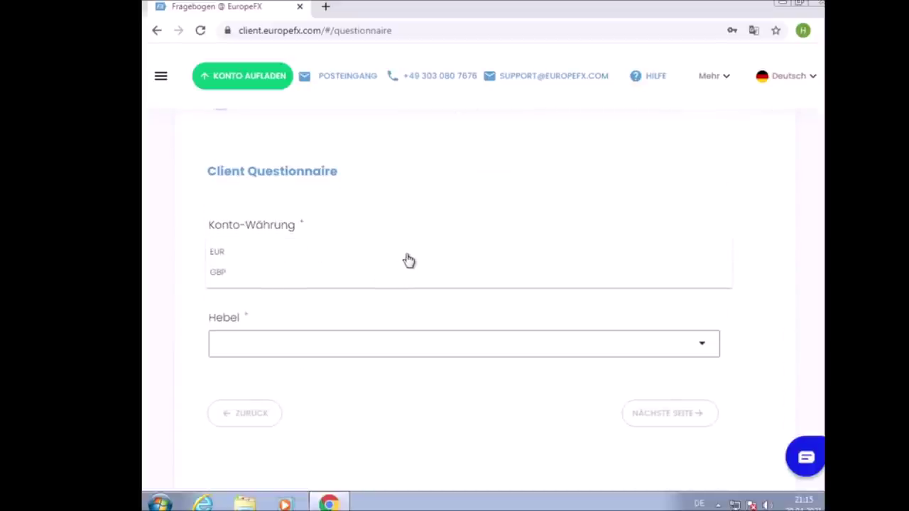
click(350, 230)
click(334, 250)
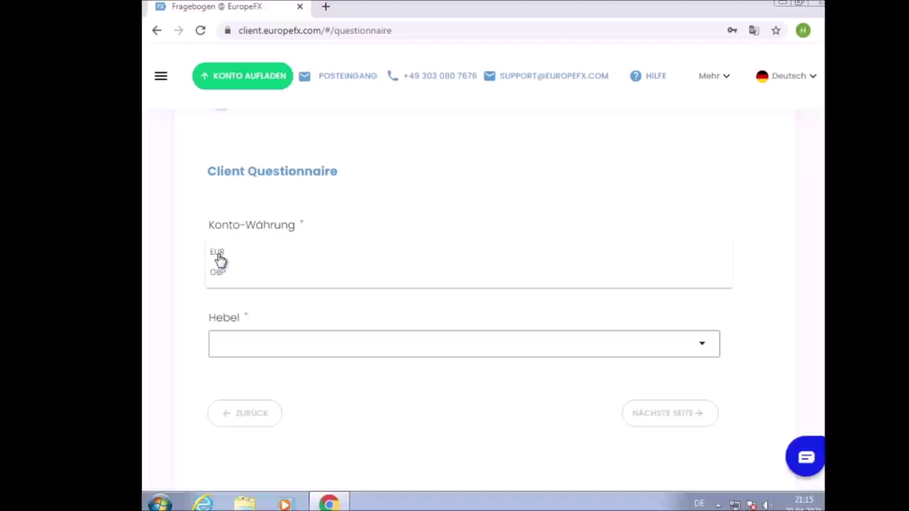
click(218, 257)
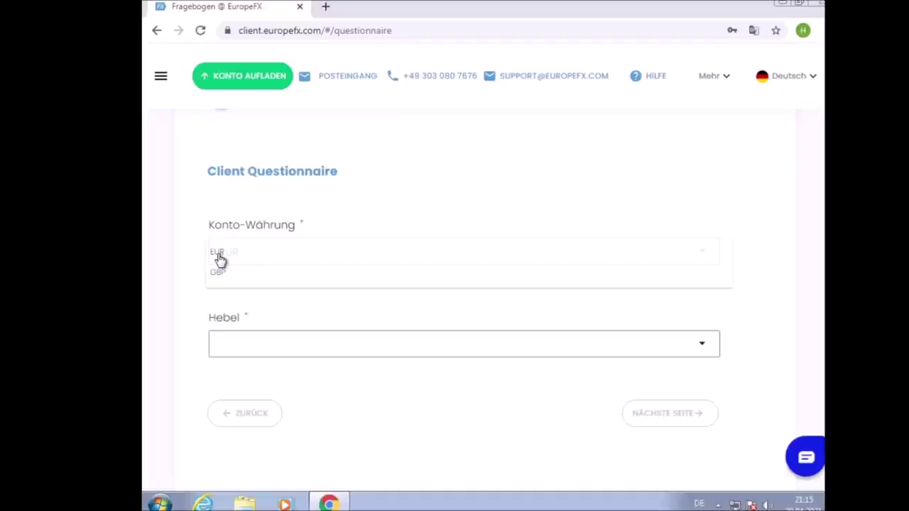
click(260, 348)
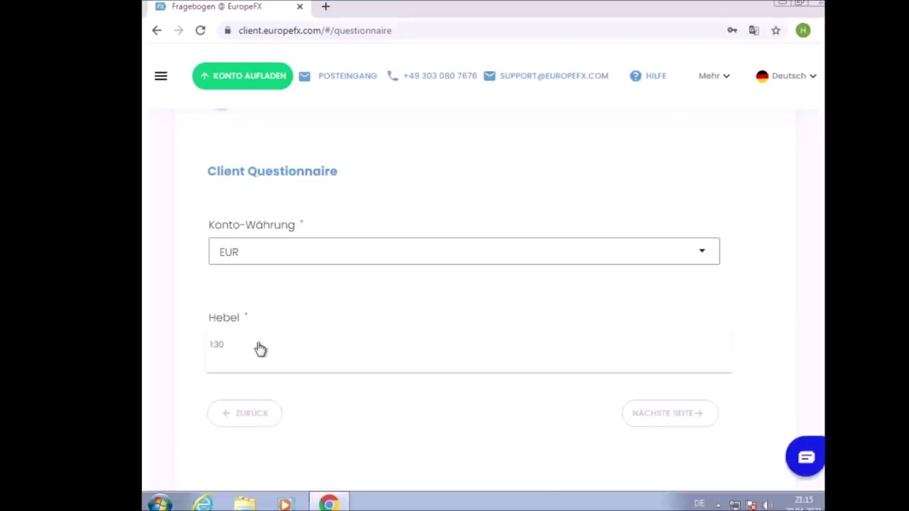
click(220, 347)
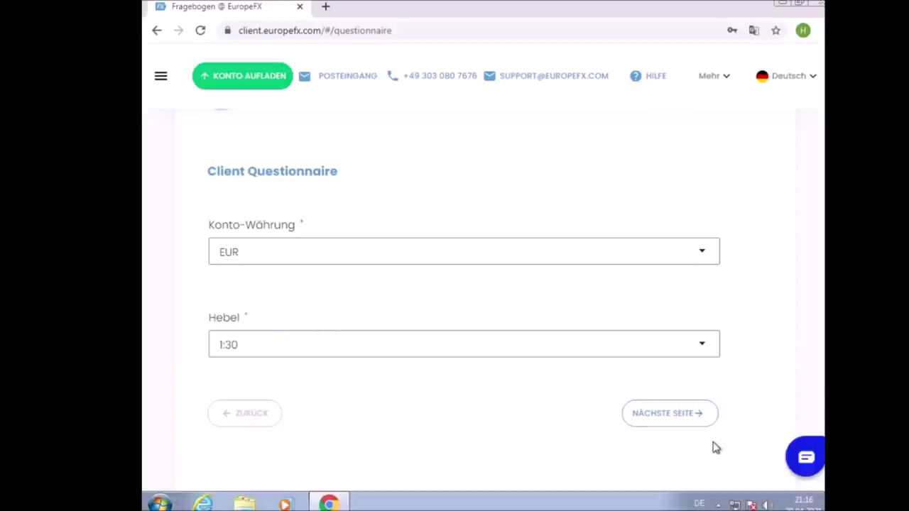
Go to the next questionnaire step, set employment status Angestellt and employer 'Russische Mafia'
click(677, 426)
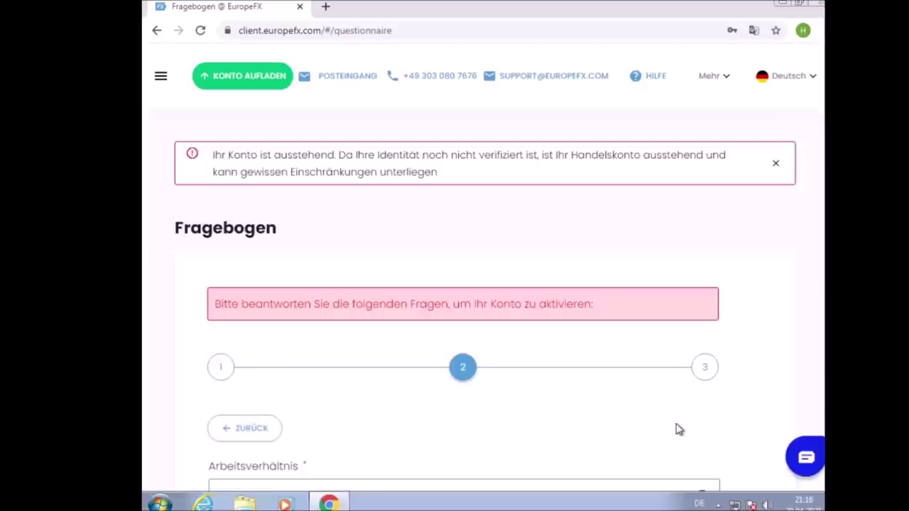
scroll(646, 386, down, 2)
scroll(635, 366, down, 1)
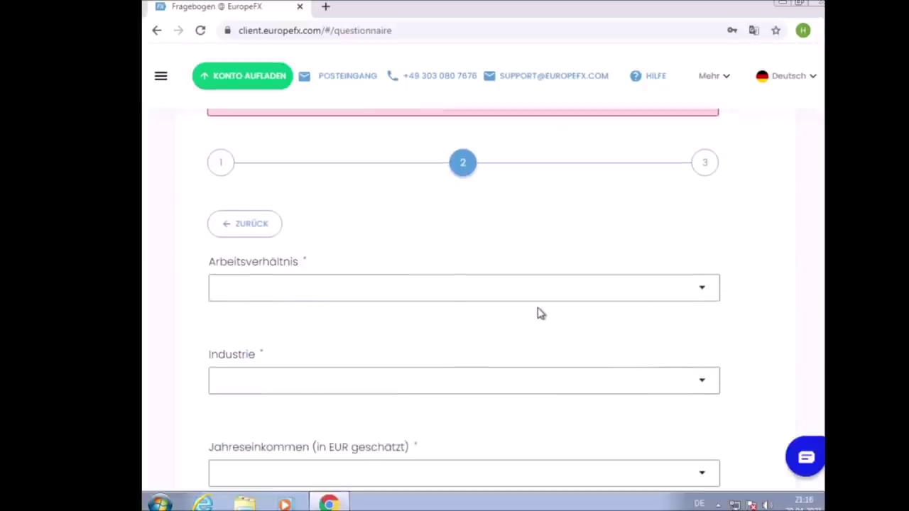
click(519, 281)
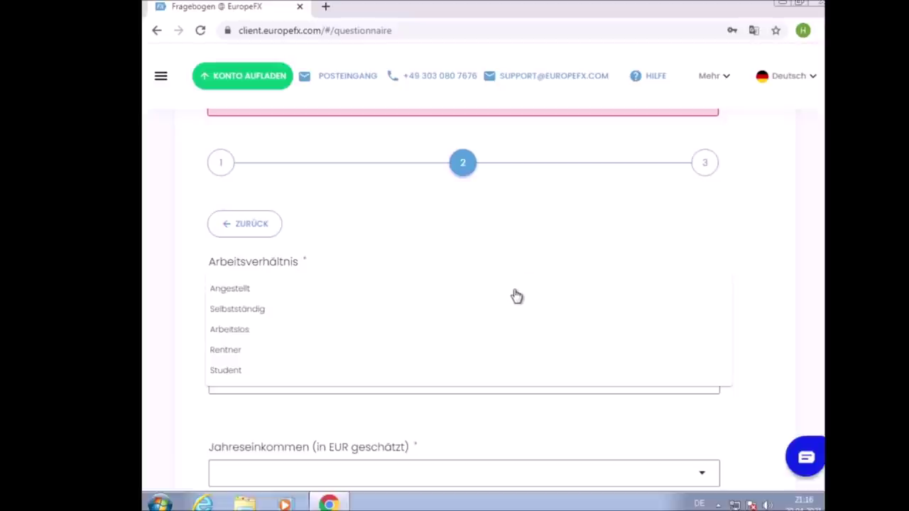
click(517, 293)
click(270, 389)
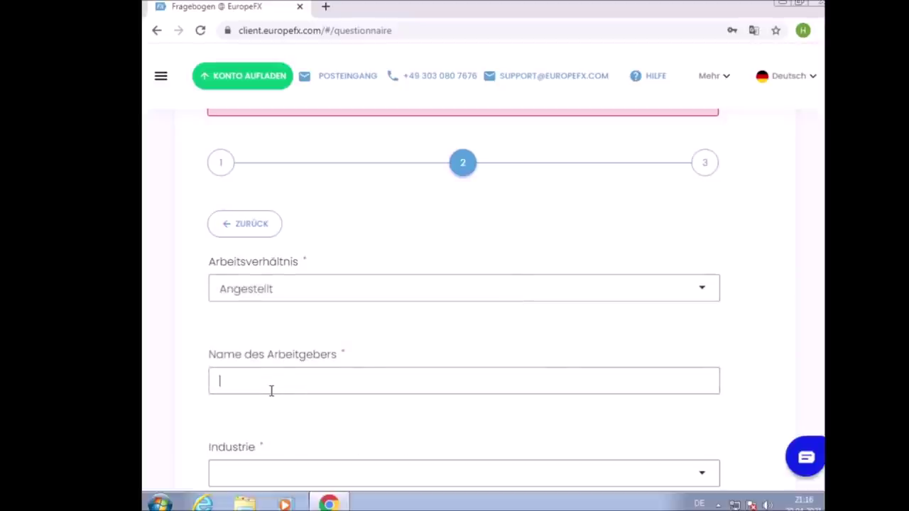
scroll(285, 378, down, 1)
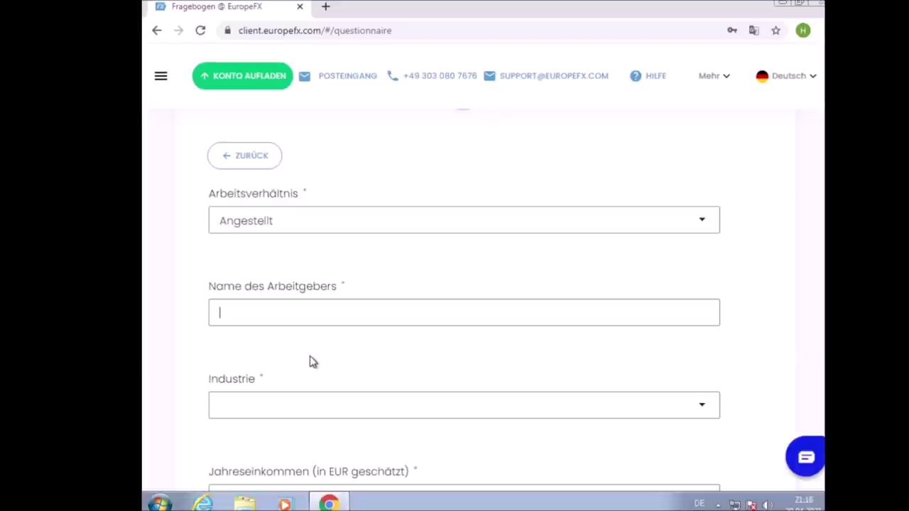
text(Russische Mafia)
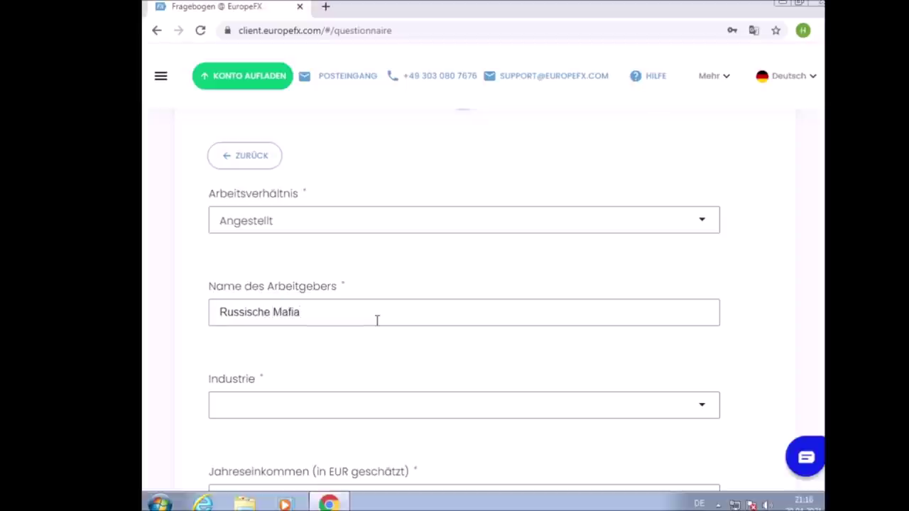
Pick Verteidigung/Militär as the industry, leaving annual income unset
scroll(376, 320, down, 1)
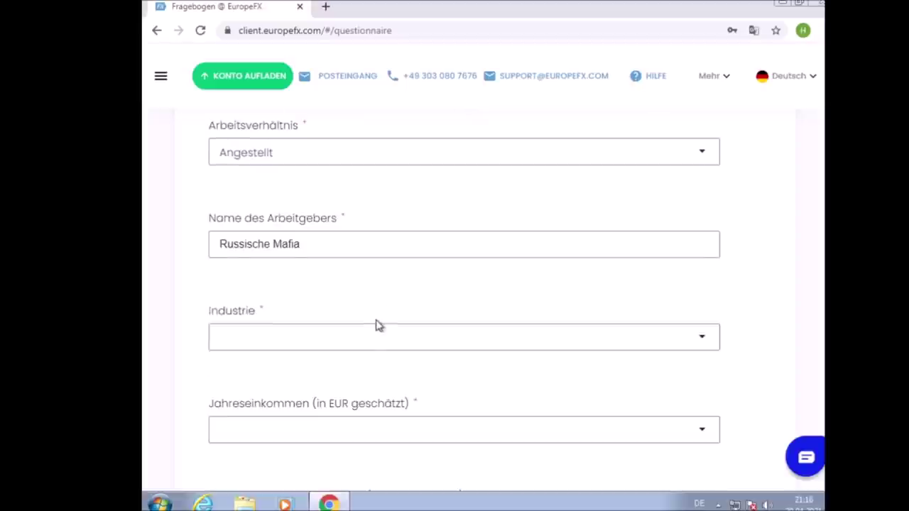
click(312, 348)
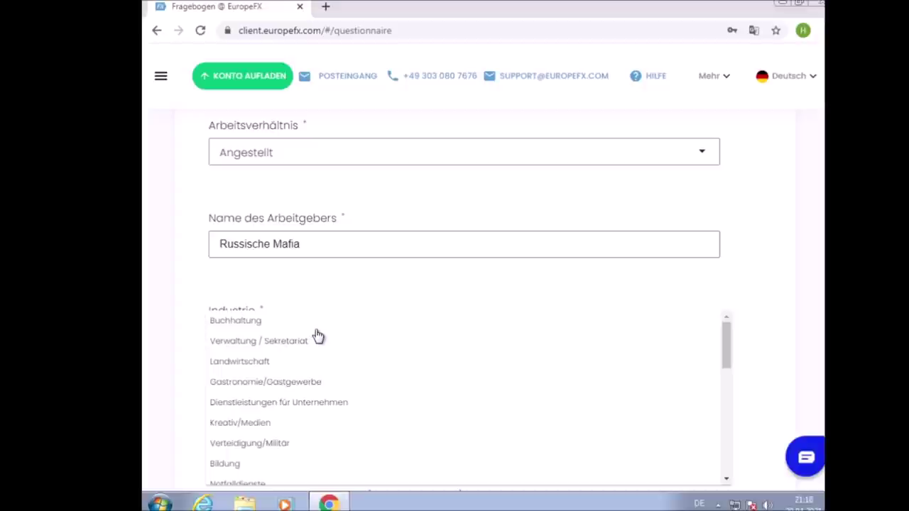
scroll(316, 335, down, 3)
scroll(318, 344, up, 2)
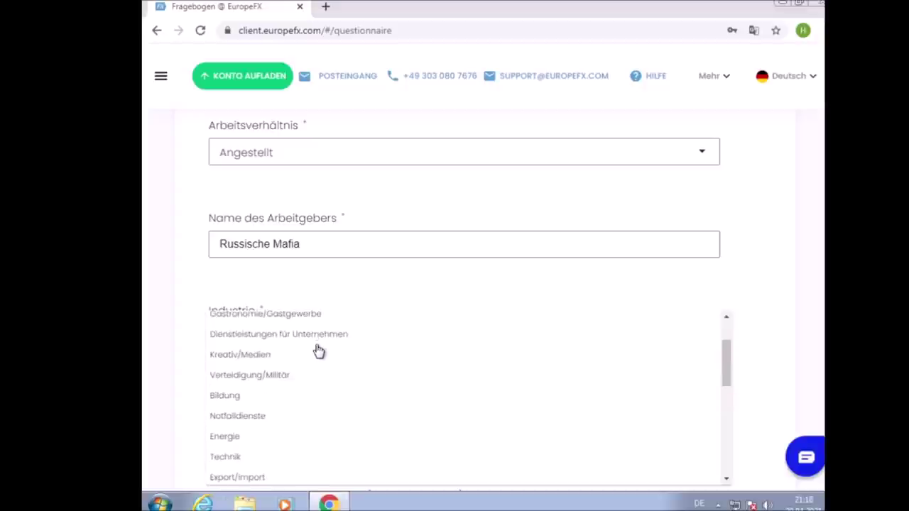
click(286, 377)
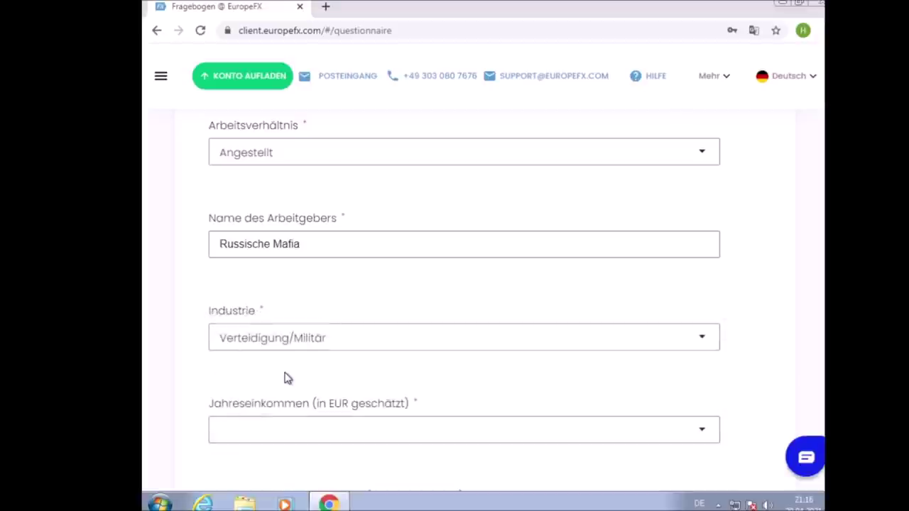
scroll(341, 368, down, 1)
click(344, 367)
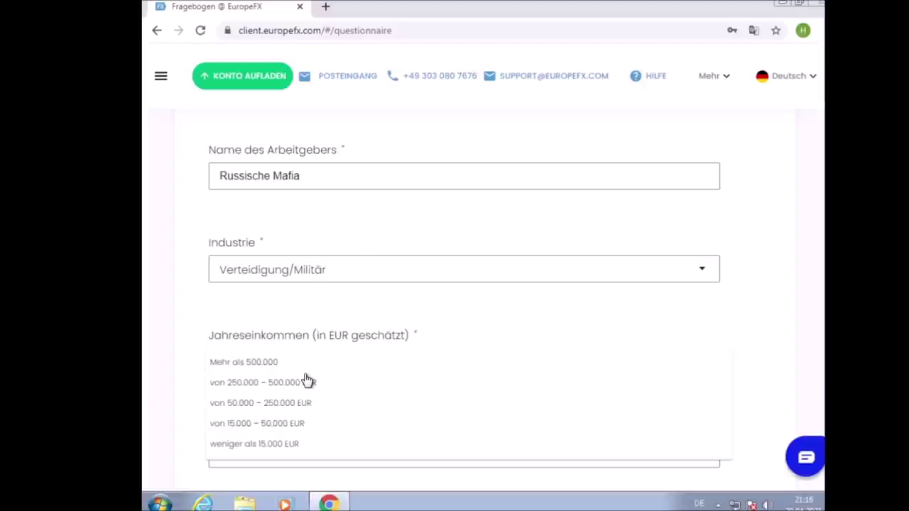
click(369, 247)
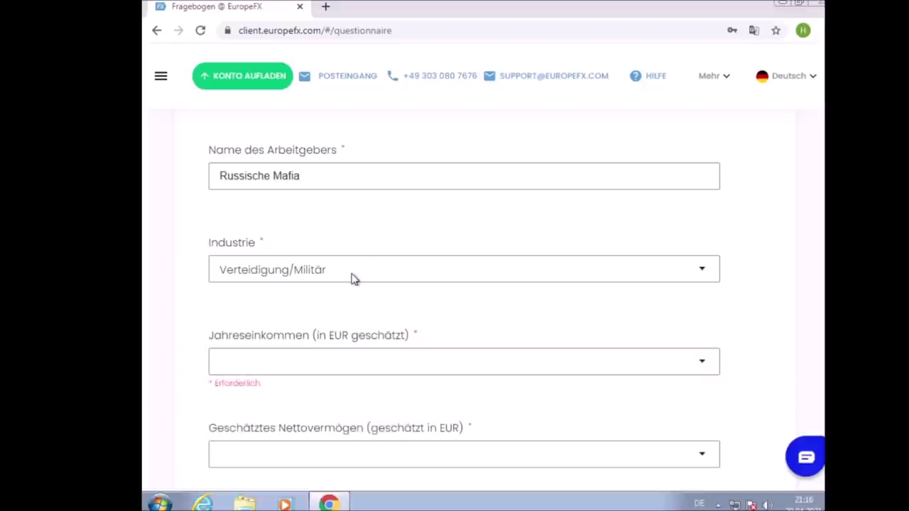
Change industry to Sozialwesen/Dienstleistungen/Gesundheit/Medizin and set annual income to 250.000 – 500.000 EUR
click(354, 279)
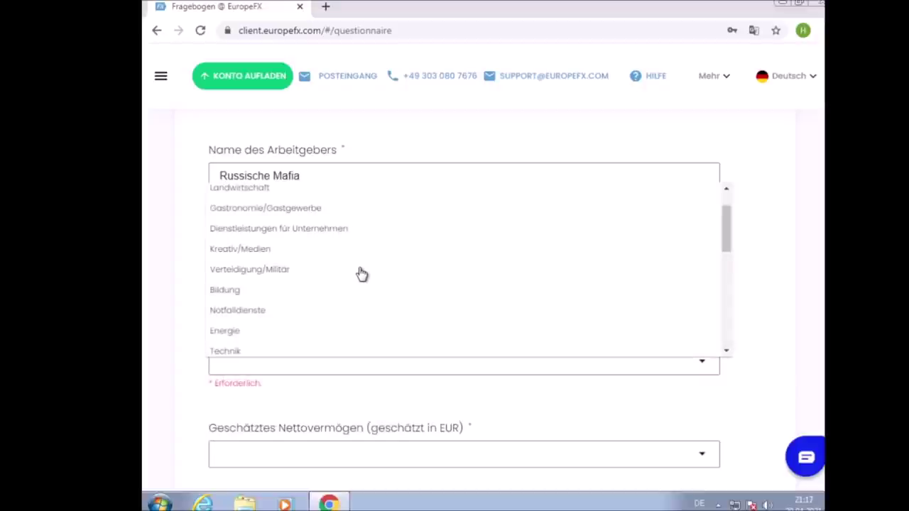
scroll(361, 274, up, 1)
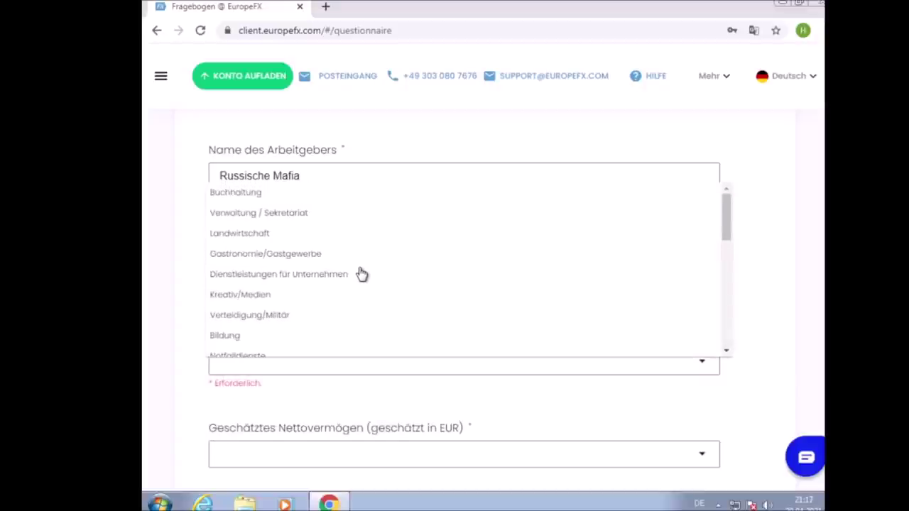
scroll(361, 274, down, 3)
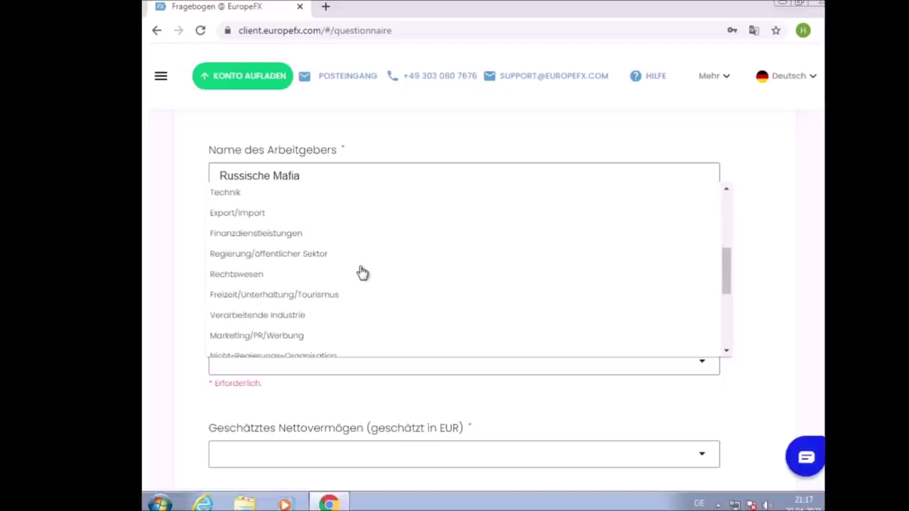
scroll(362, 274, down, 1)
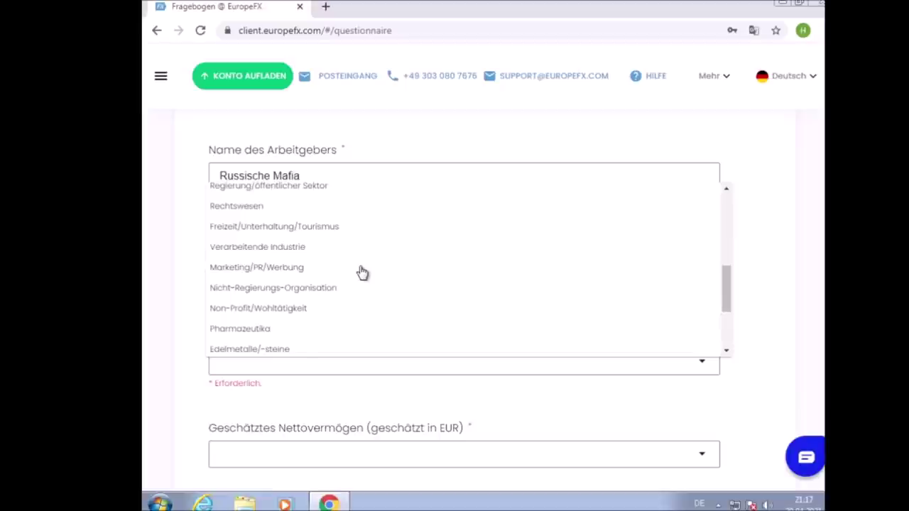
scroll(362, 273, down, 1)
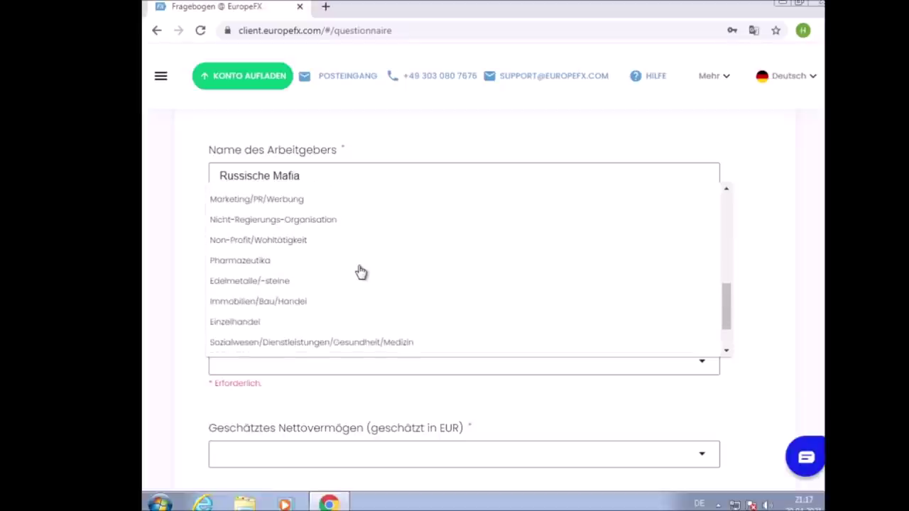
scroll(361, 272, down, 1)
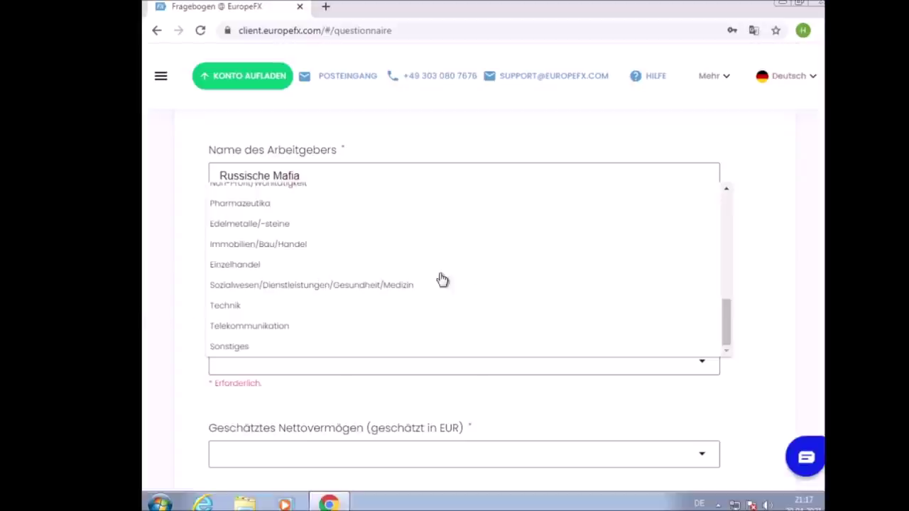
click(392, 285)
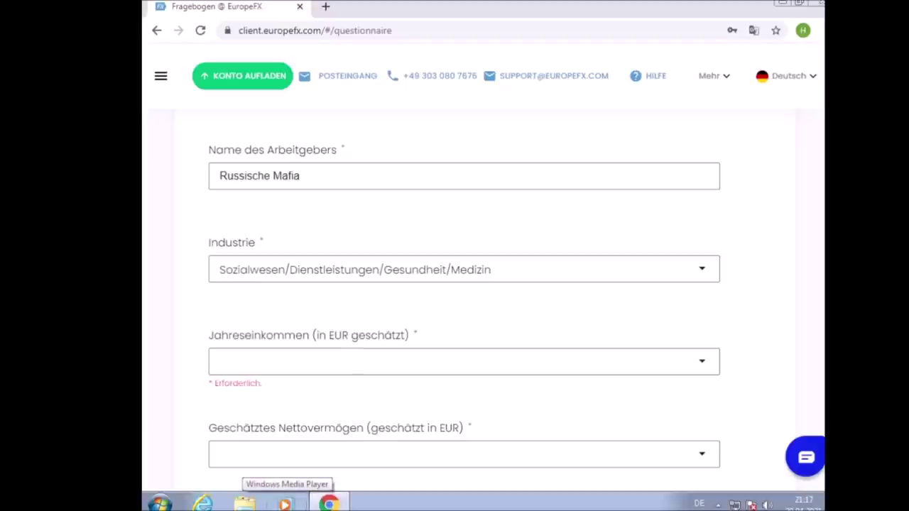
click(375, 360)
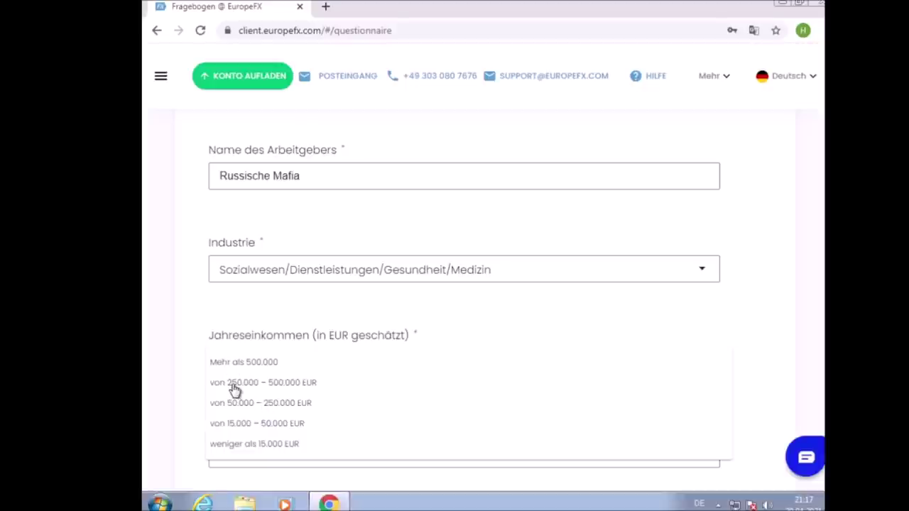
click(235, 389)
Set Nettovermögen to 250.000 – 500.000 EUR and wealth origin to Arbeitseinkommen/geschäftliche Einnahmen
scroll(219, 426, down, 2)
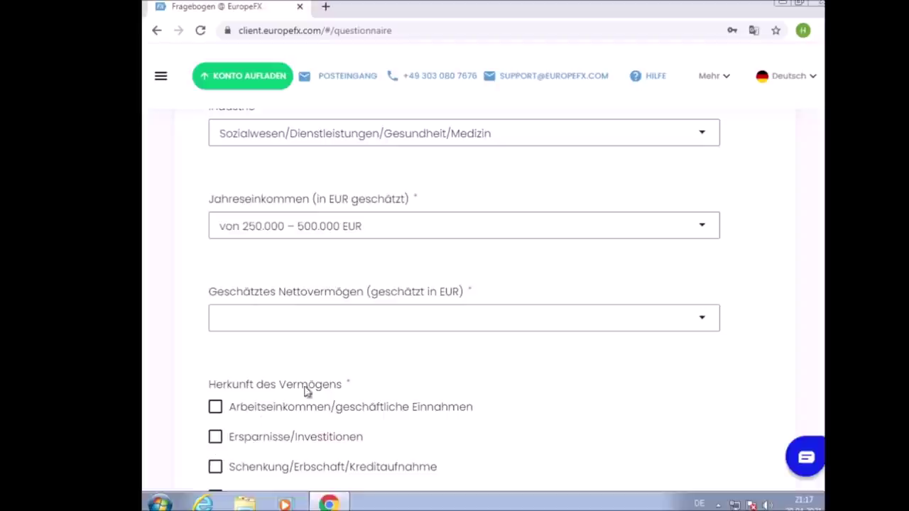
click(335, 334)
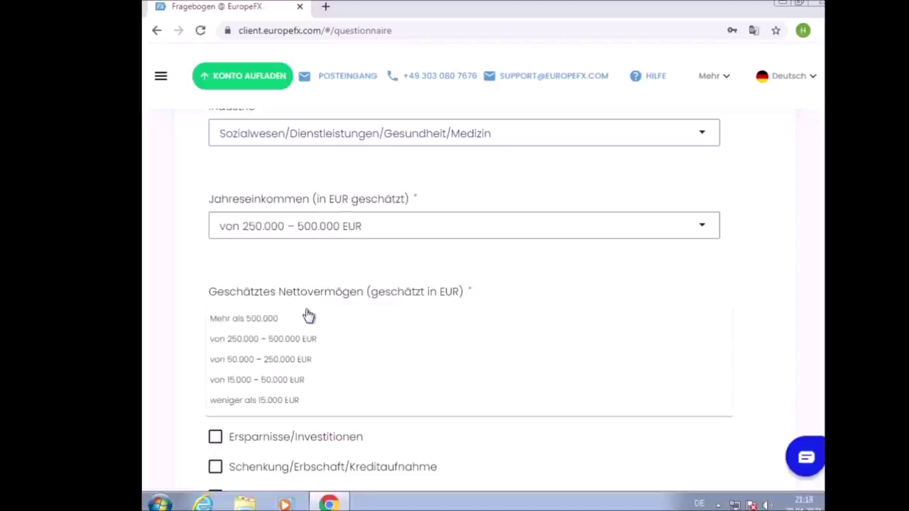
click(277, 340)
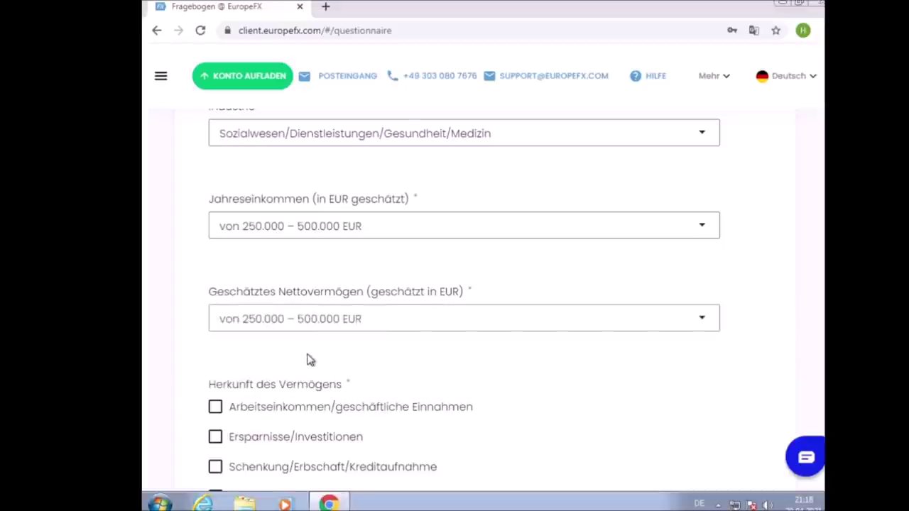
scroll(310, 359, down, 2)
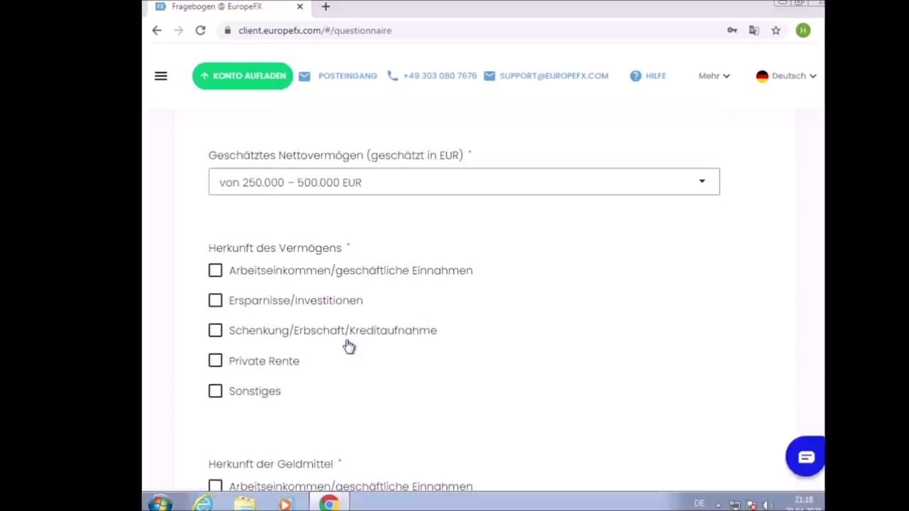
click(353, 277)
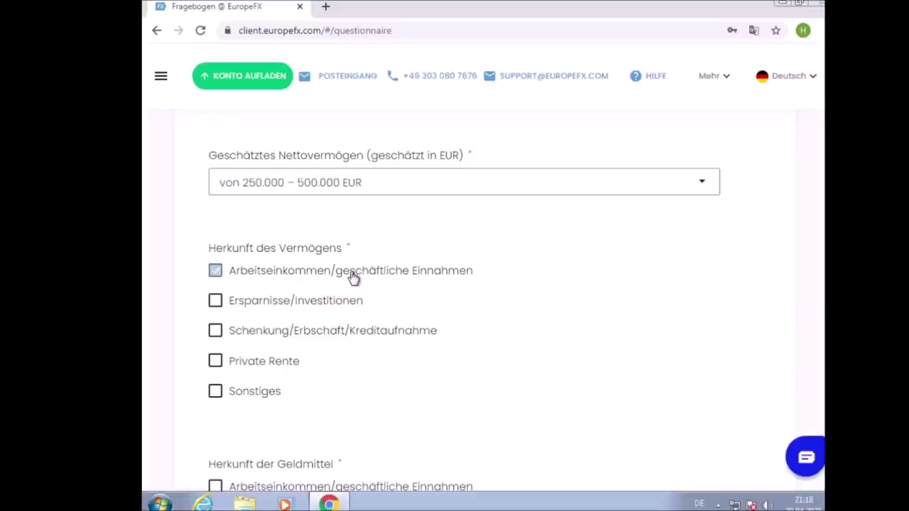
Tick Arbeitseinkommen/geschäftliche Einnahmen under Herkunft der Geldmittel
scroll(353, 277, down, 1)
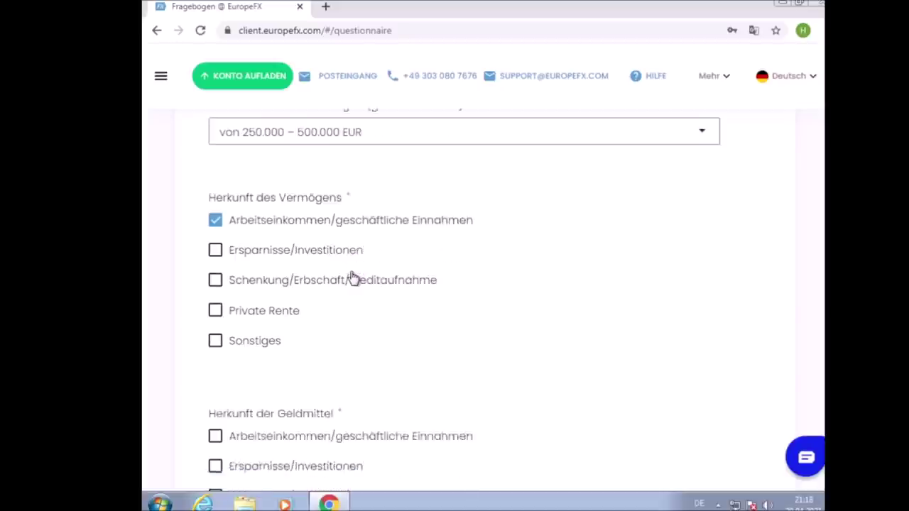
scroll(347, 284, down, 1)
scroll(345, 286, up, 2)
scroll(345, 286, down, 2)
scroll(345, 286, up, 1)
scroll(345, 286, down, 1)
scroll(345, 286, up, 1)
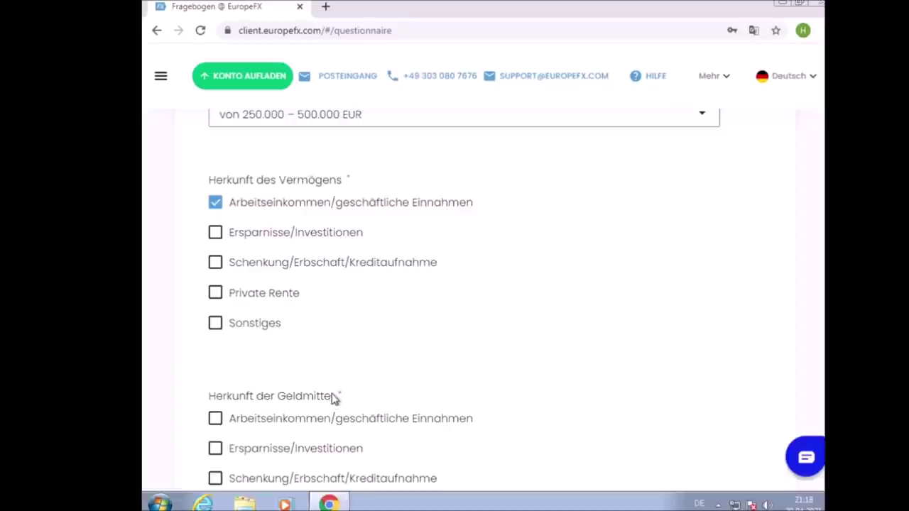
click(326, 419)
scroll(348, 389, down, 3)
scroll(346, 388, down, 2)
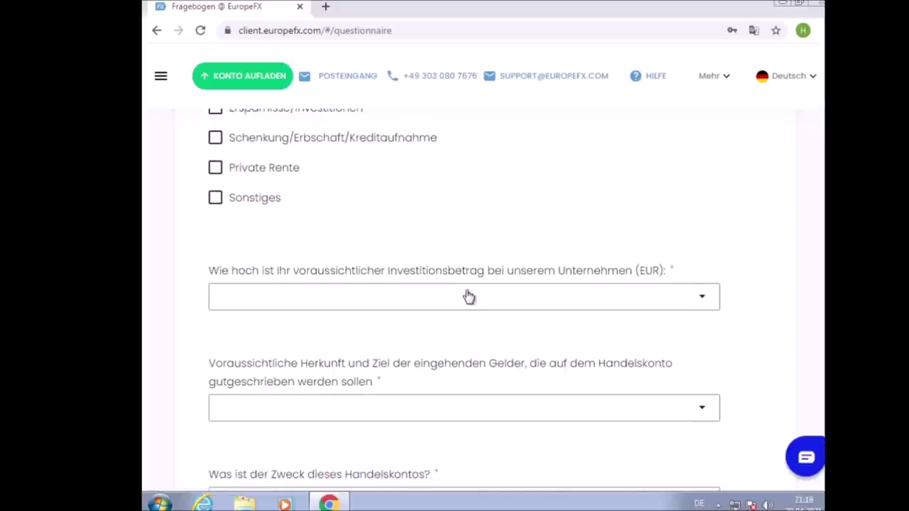
Set expected investment to Weniger als 50.000 and incoming funds to Elektronische Zahlung/E-Wallet
scroll(469, 297, down, 1)
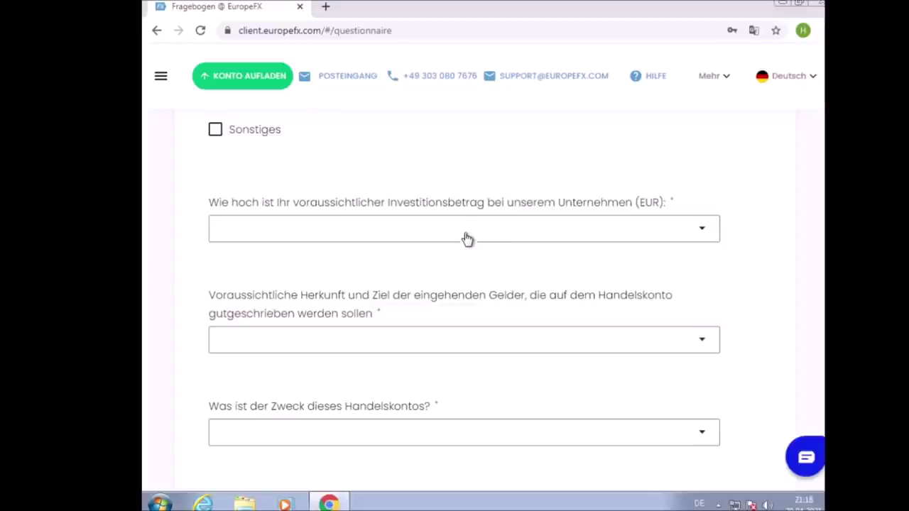
click(466, 234)
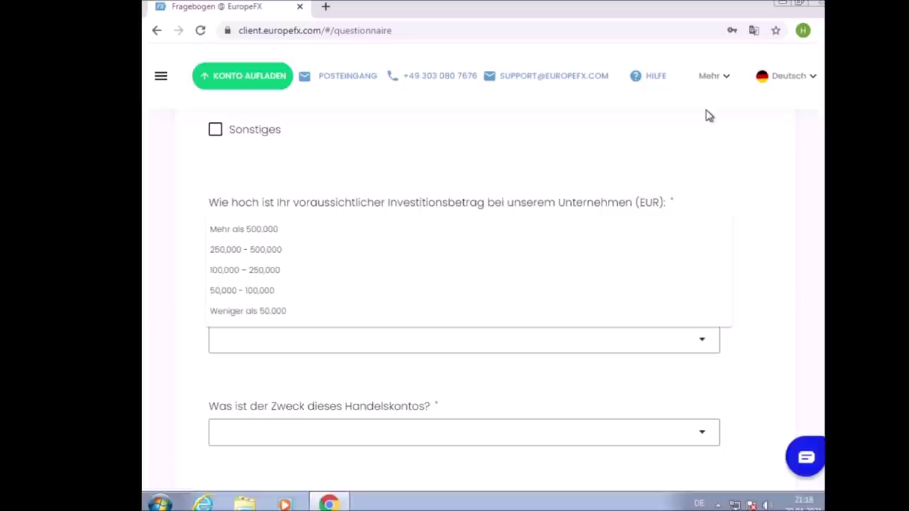
click(296, 317)
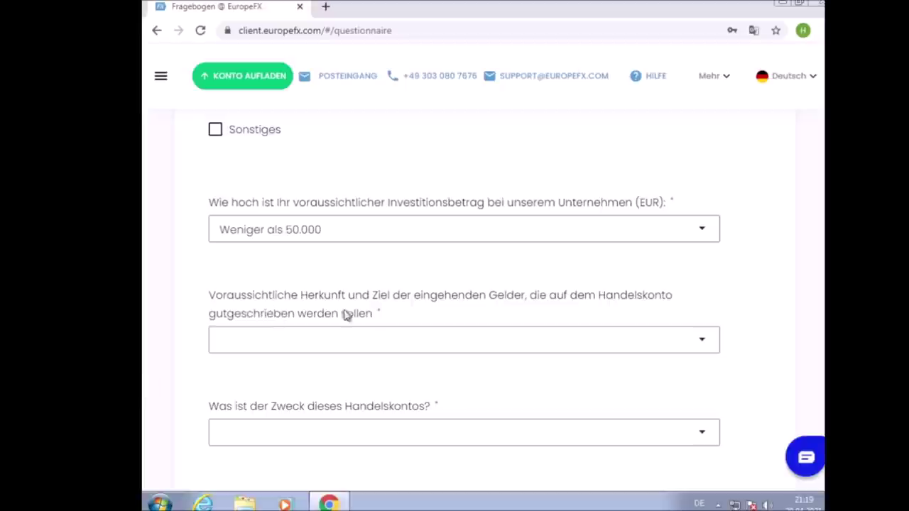
click(425, 339)
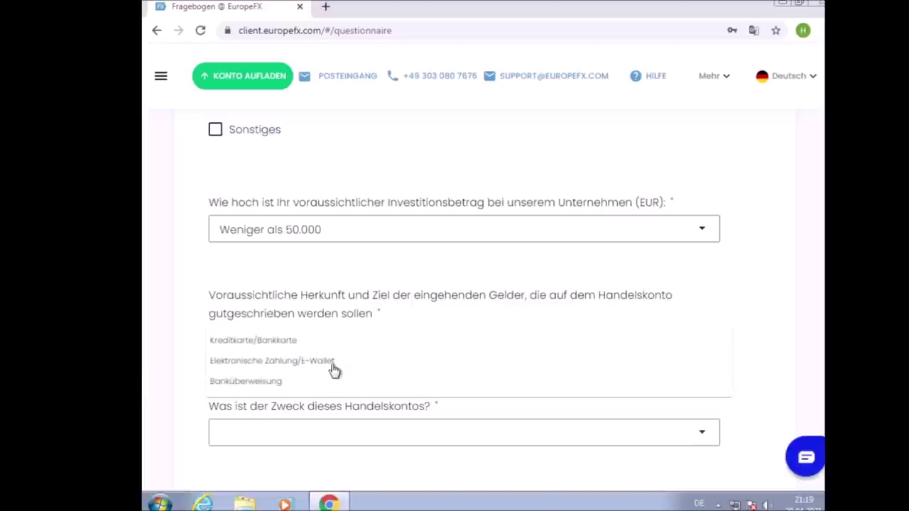
click(302, 365)
scroll(268, 364, down, 3)
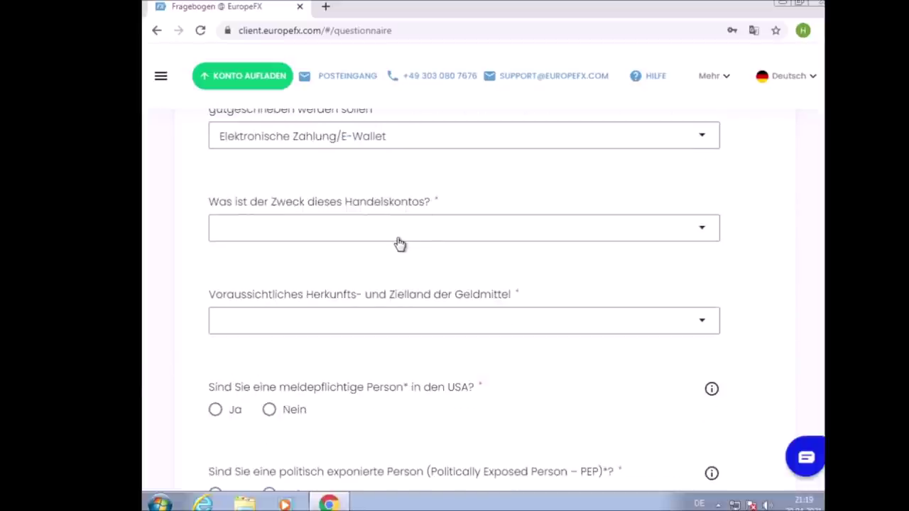
Choose 'Um CFDs zu handeln' as account purpose and Deutschland as funds country
click(353, 238)
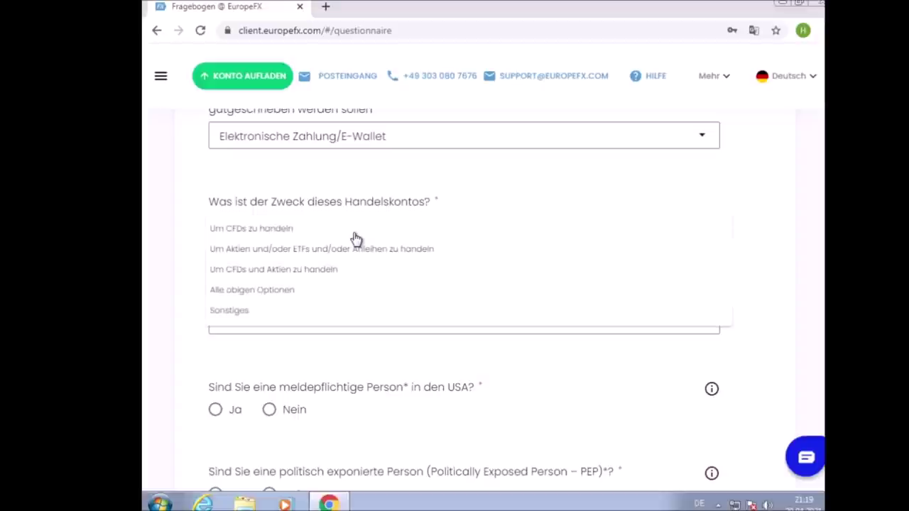
click(285, 228)
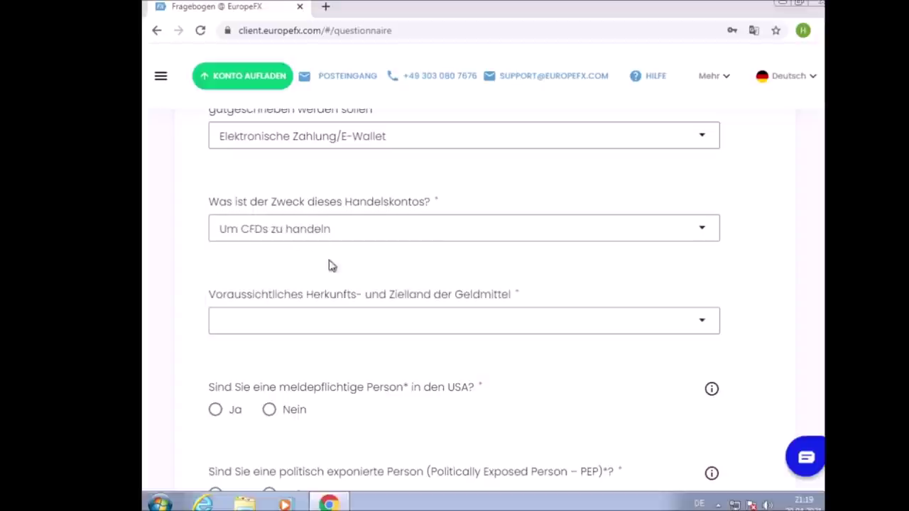
click(337, 324)
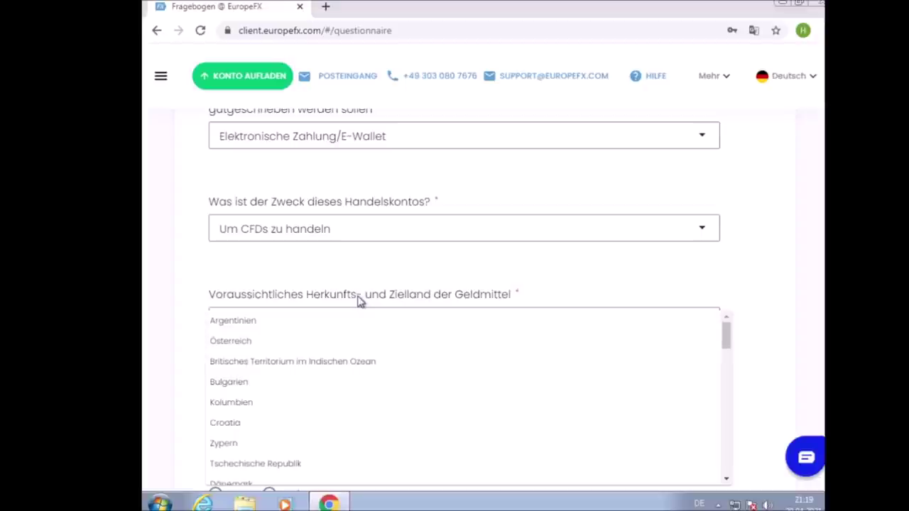
scroll(289, 382, down, 3)
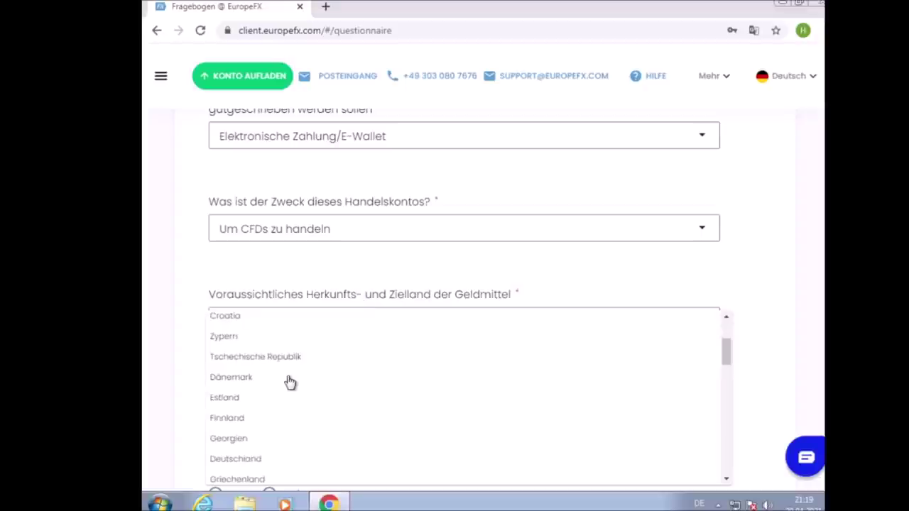
click(238, 458)
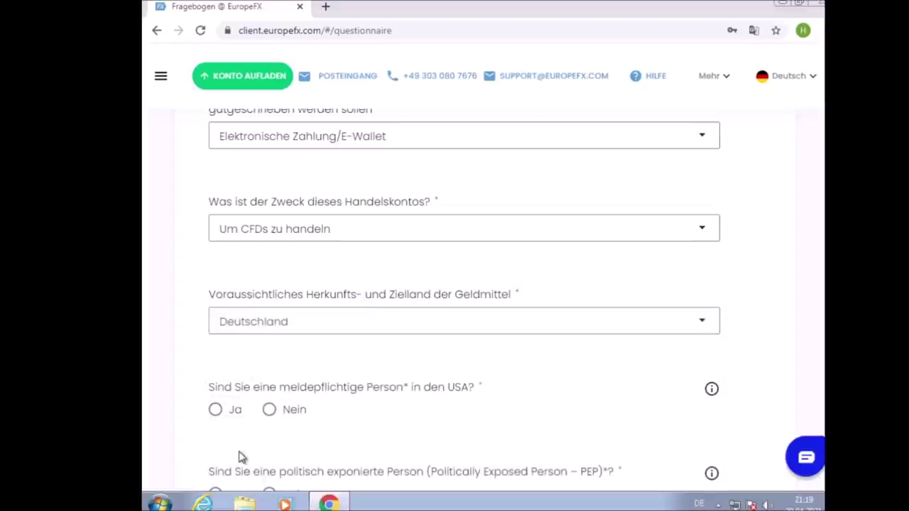
scroll(248, 419, down, 1)
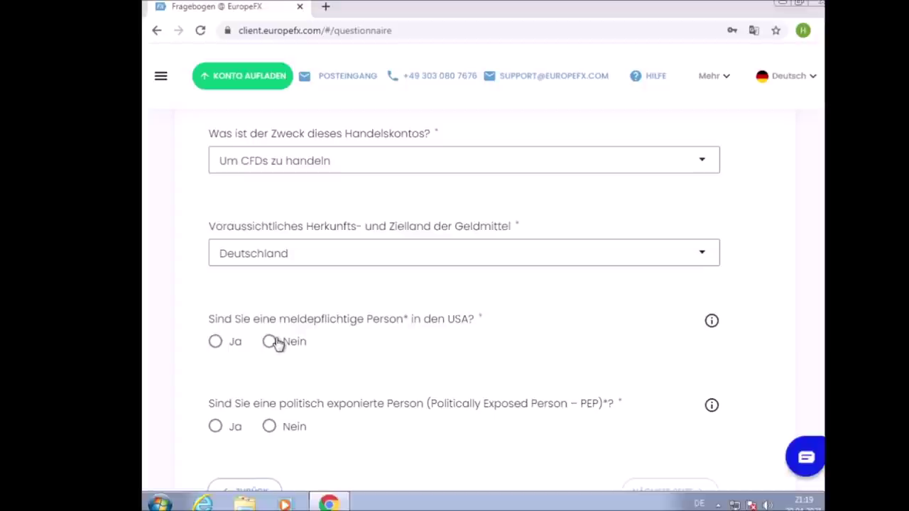
Answer Nein to the US reporting question and set tax residence to Deutschland
click(269, 342)
scroll(270, 345, down, 2)
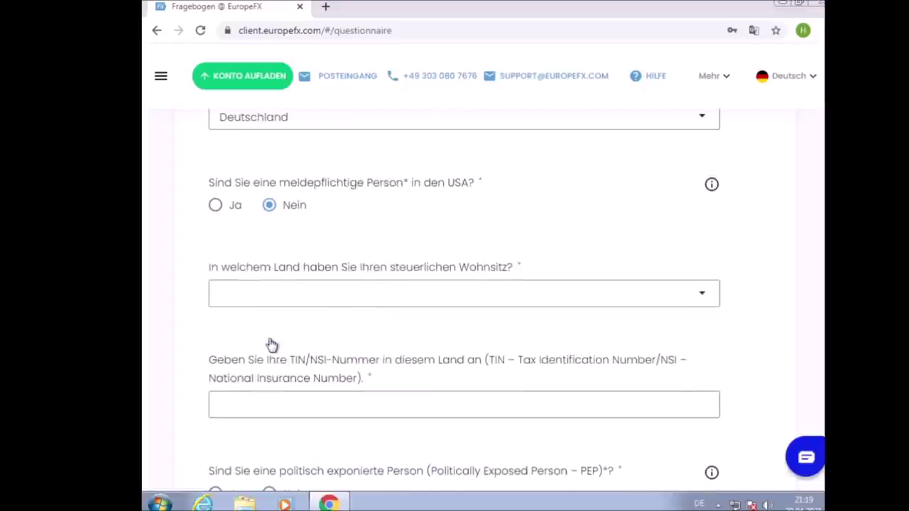
click(343, 298)
scroll(343, 298, down, 3)
click(296, 374)
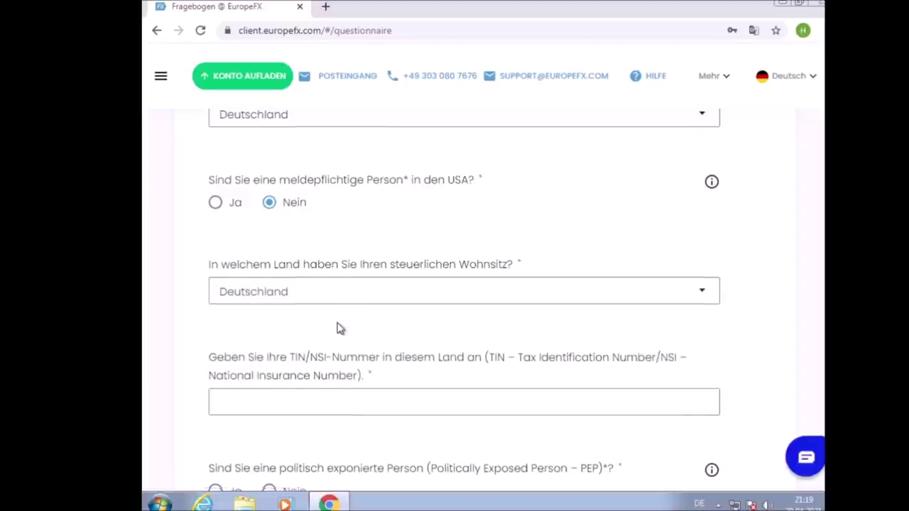
Enter the tax identification number and answer Nein to the politically exposed person question
scroll(338, 323, down, 2)
click(316, 269)
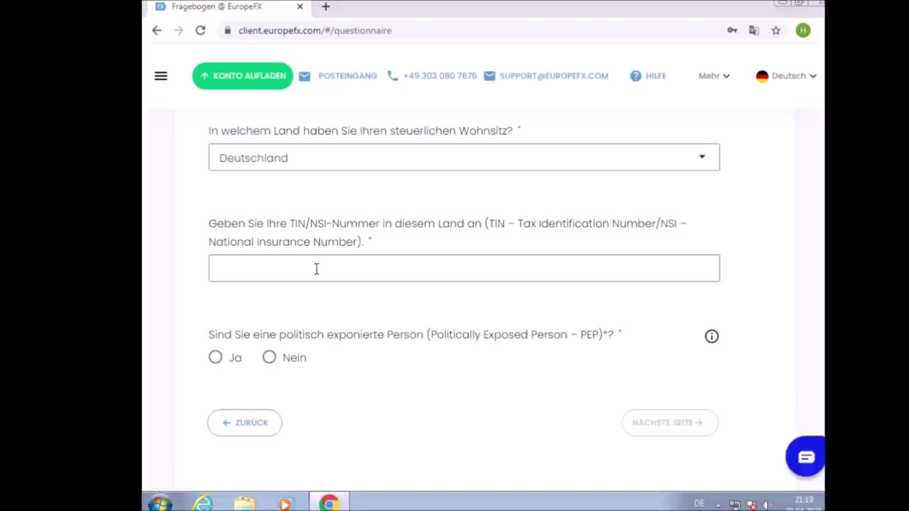
text(1234567890)
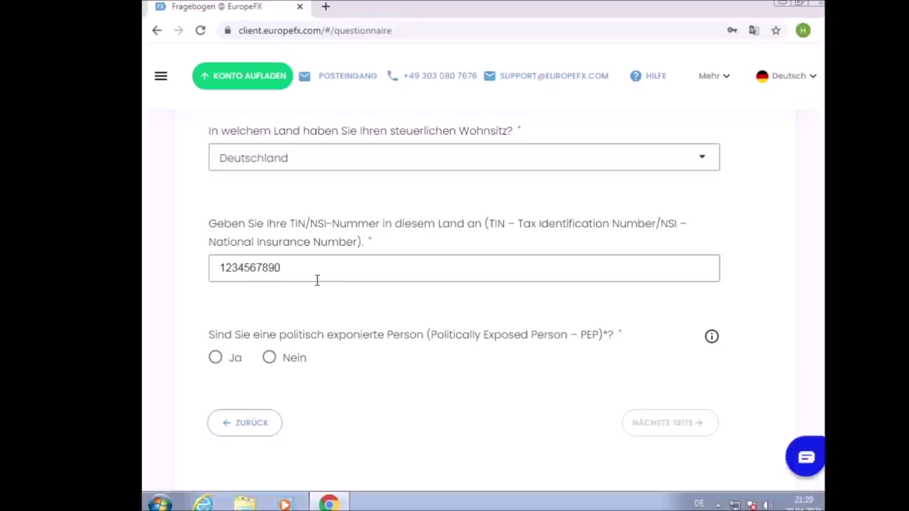
key(BackSpace)
text(10)
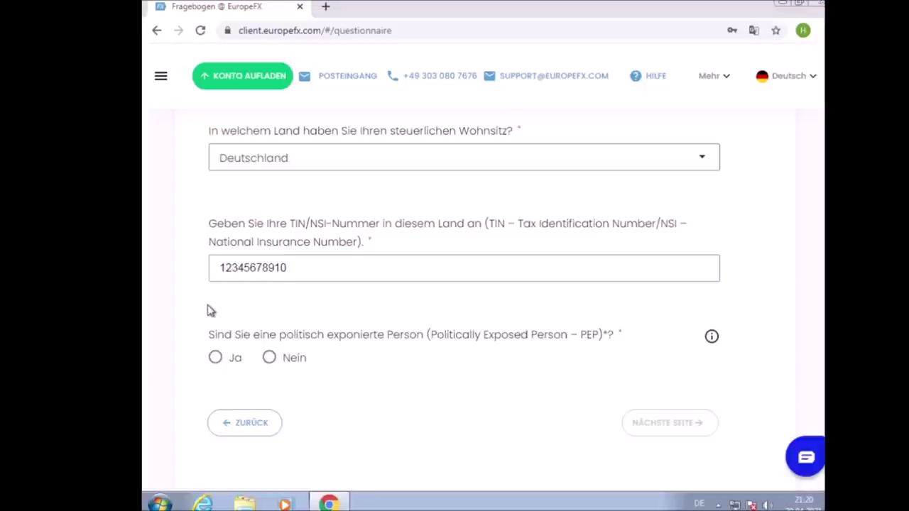
scroll(515, 334, down, 1)
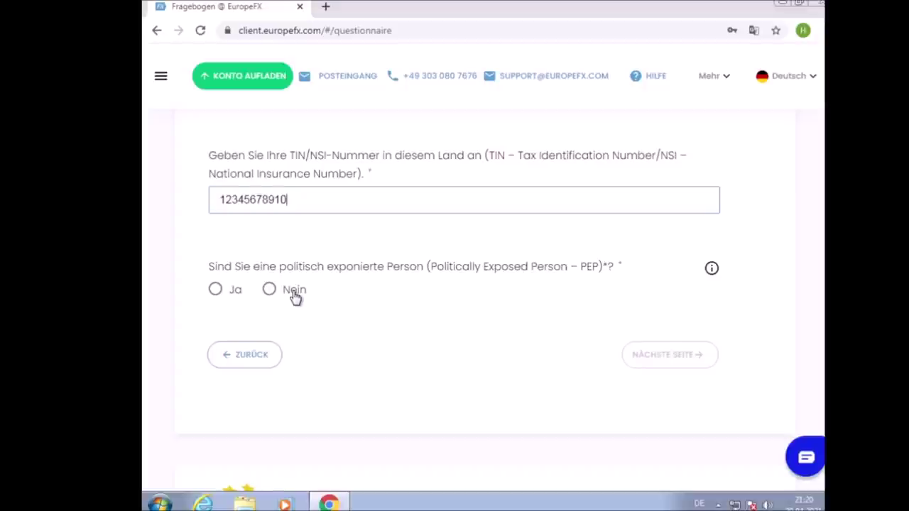
click(295, 296)
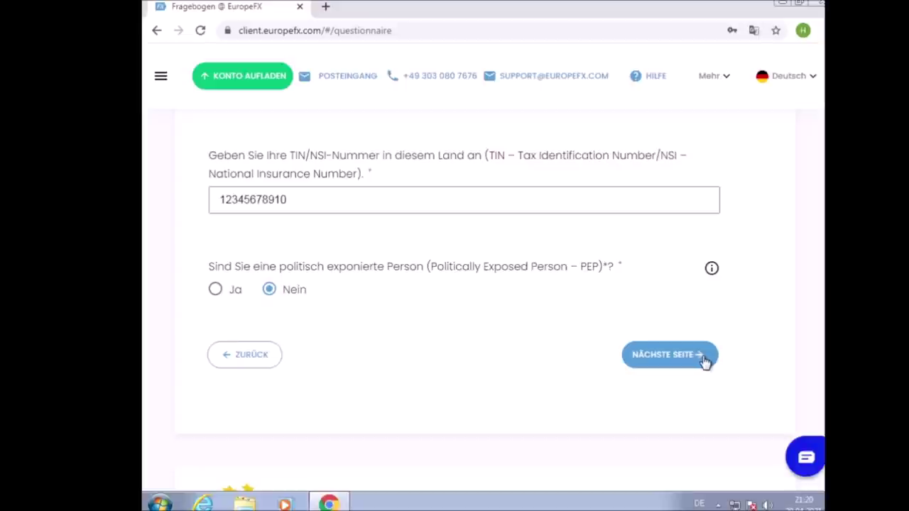
On questionnaire step 3, answer 'Ich habe noch nie investiert' and 'Keine der oben genannten Optionen' for education
click(704, 361)
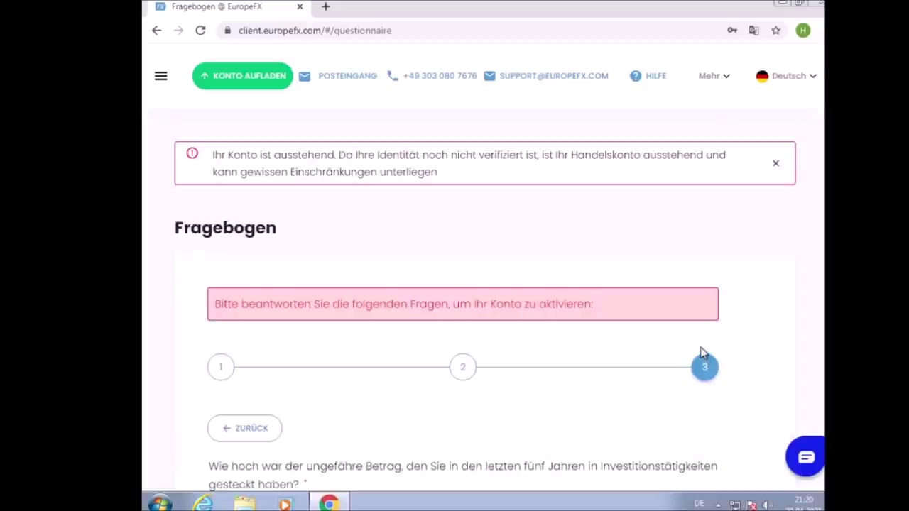
scroll(689, 316, down, 4)
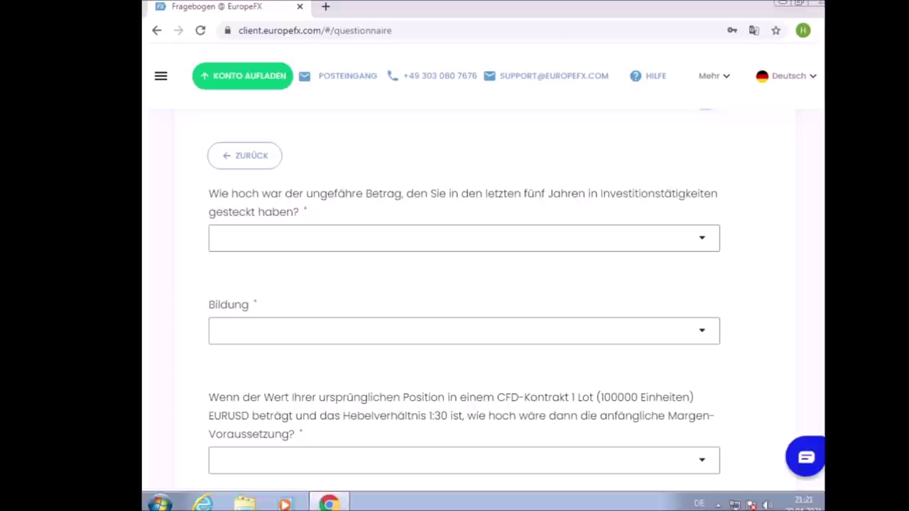
click(442, 234)
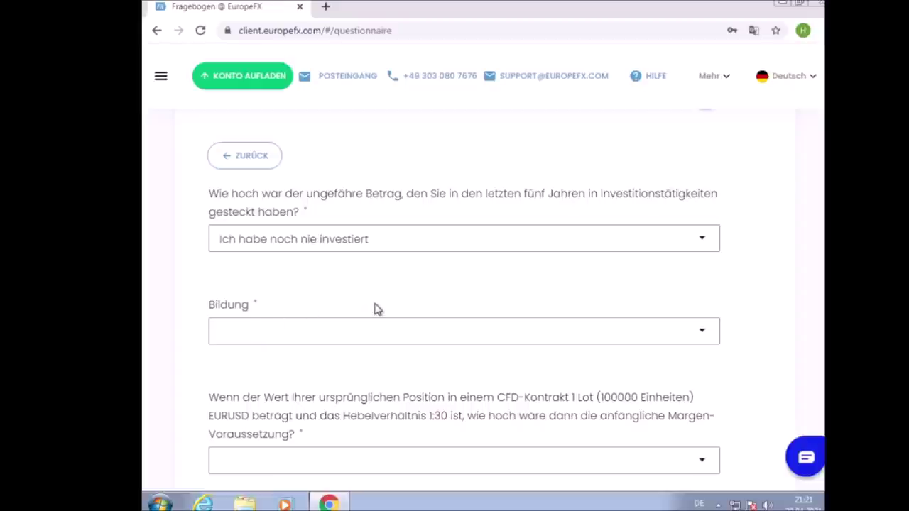
click(425, 326)
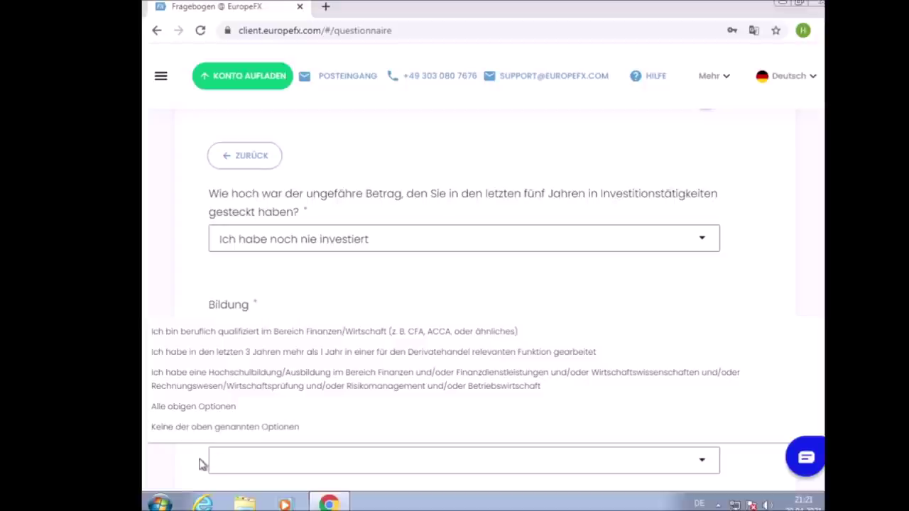
click(263, 424)
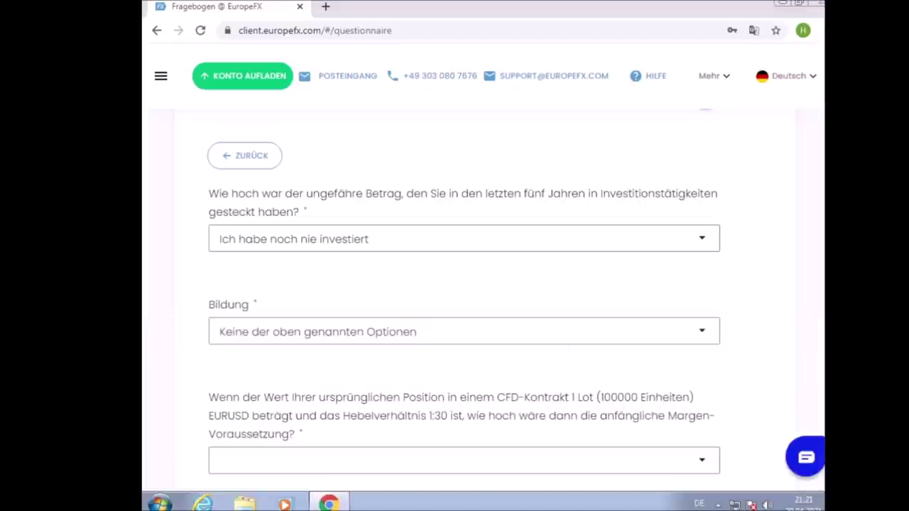
Answer 3333.33 EUR for initial margin and the direct two-party contracts definition for OTC trading
scroll(772, 260, down, 2)
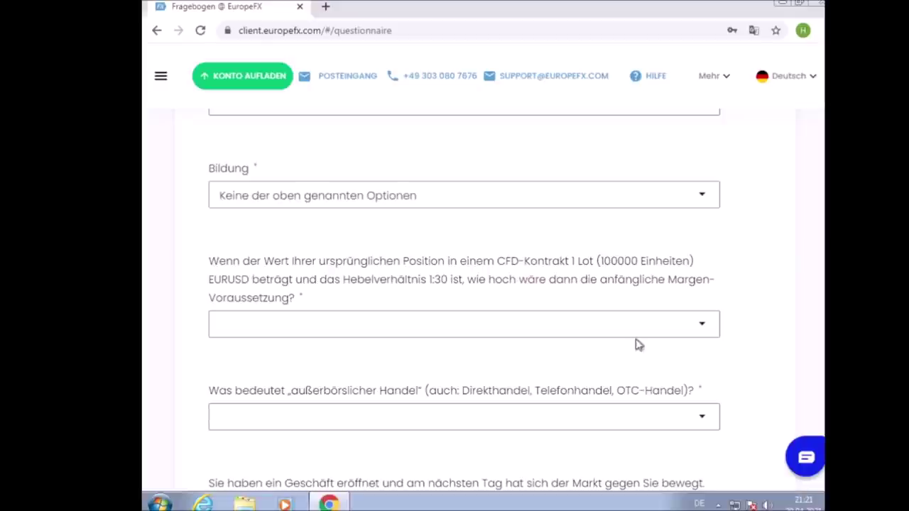
click(588, 319)
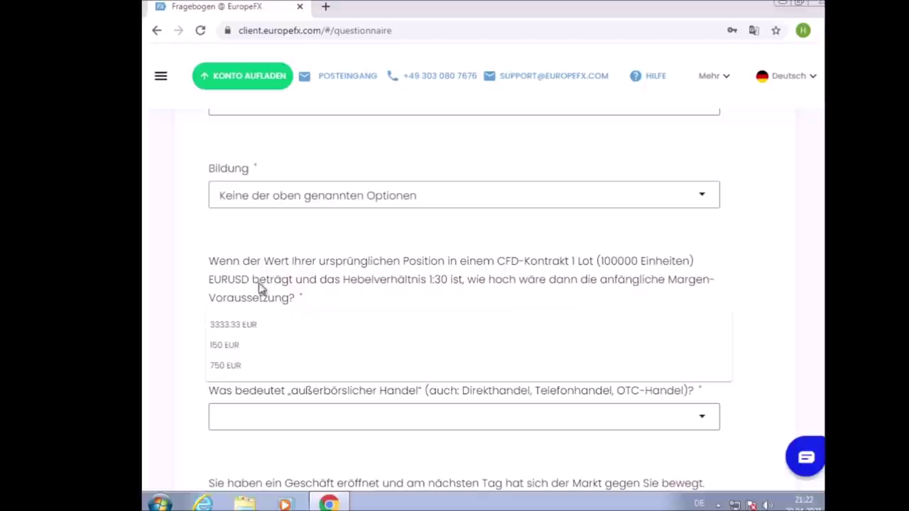
click(254, 326)
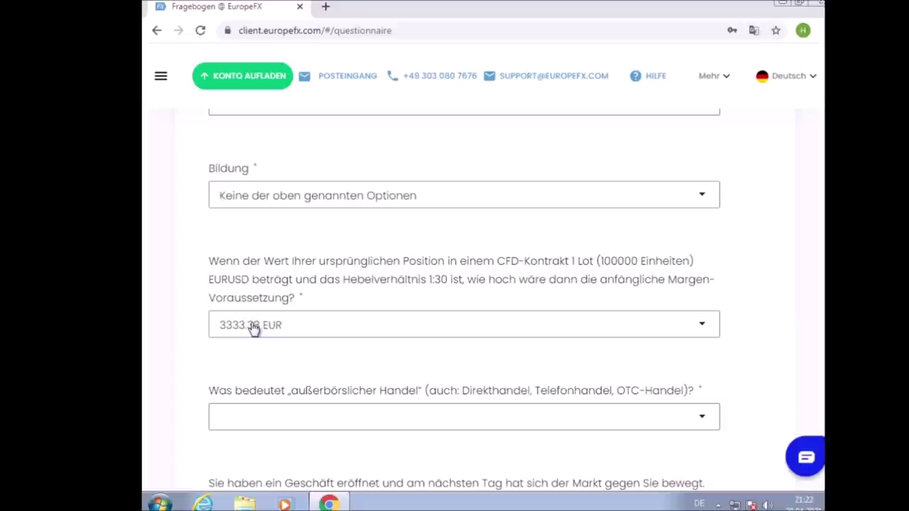
scroll(427, 206, down, 1)
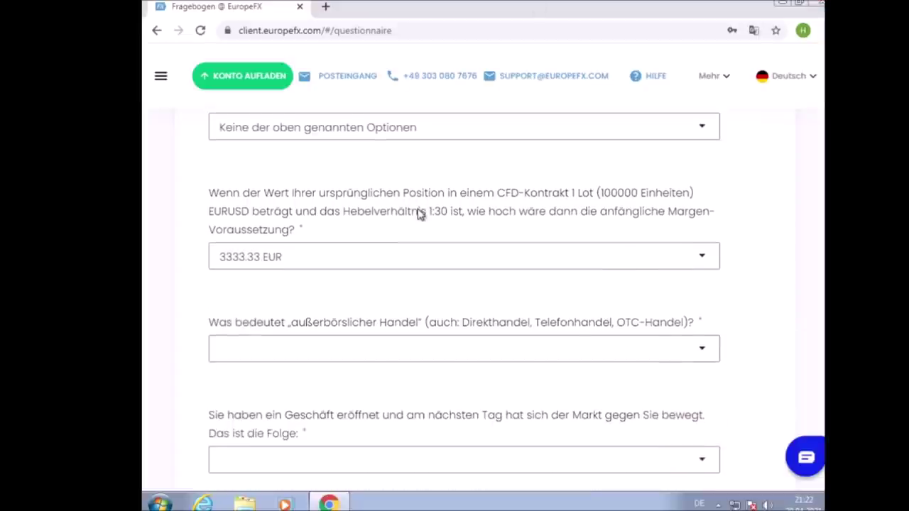
scroll(420, 214, down, 1)
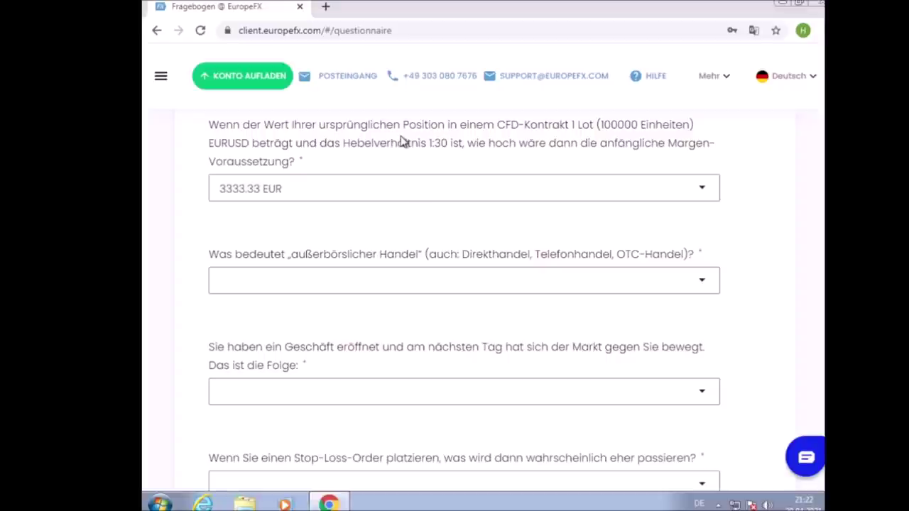
click(659, 279)
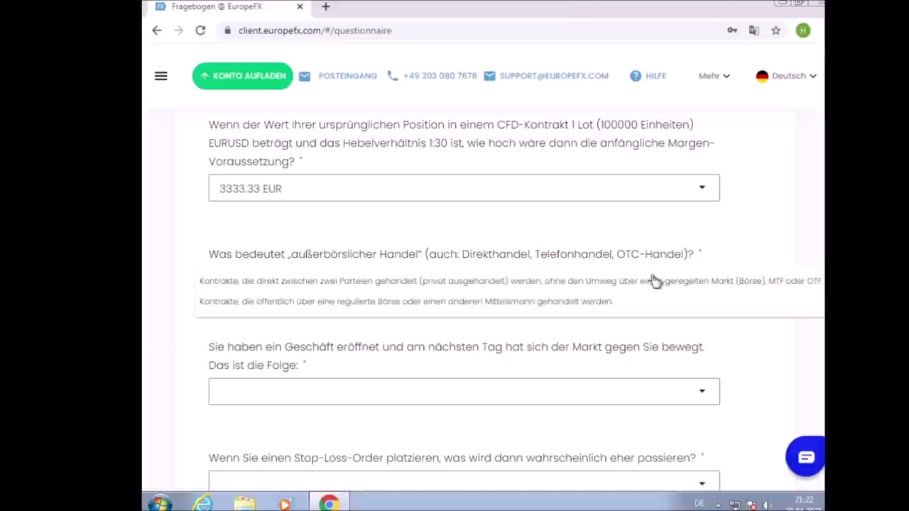
click(391, 290)
scroll(352, 319, down, 1)
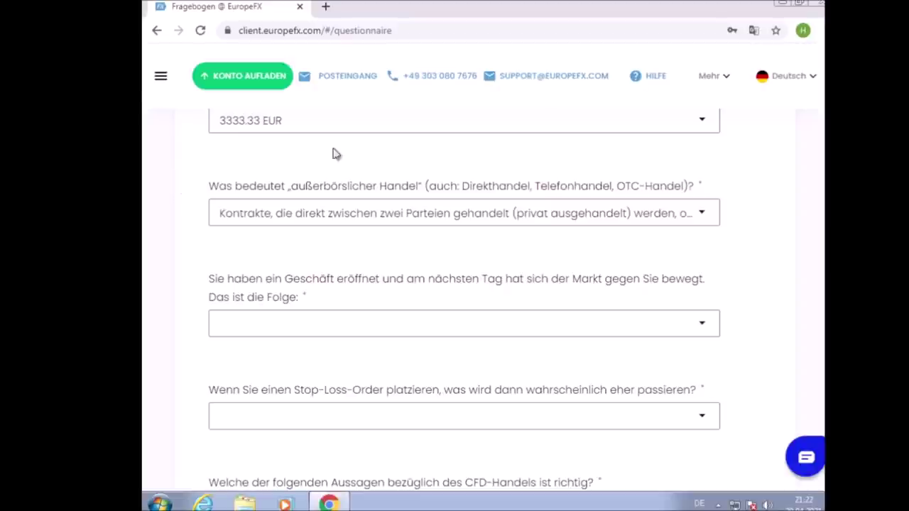
click(353, 330)
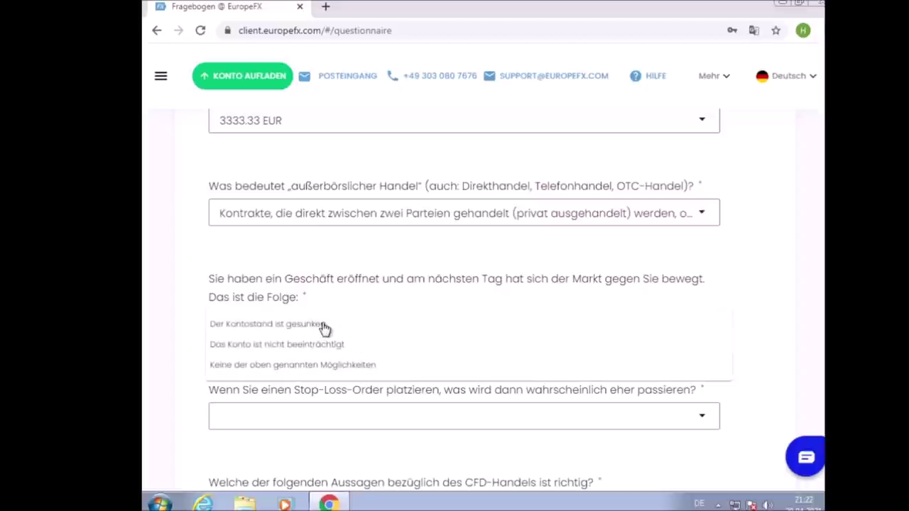
click(323, 327)
scroll(361, 315, down, 1)
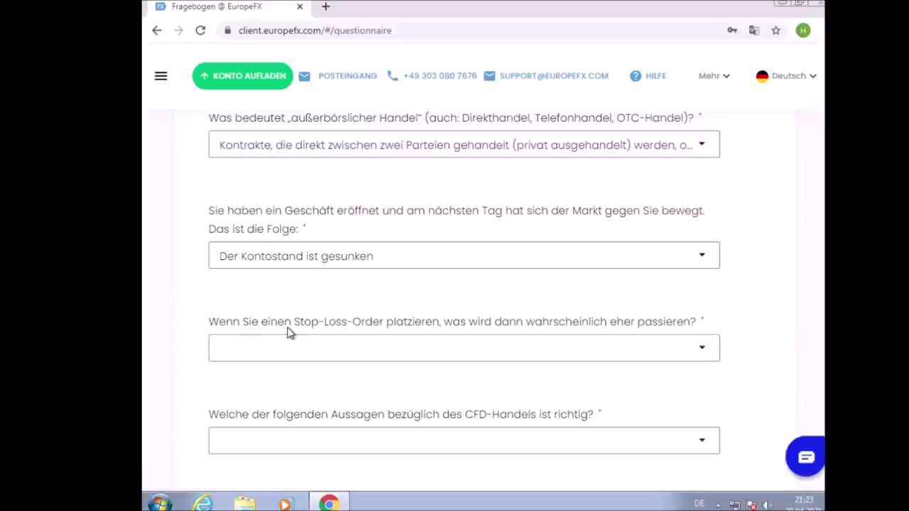
click(281, 355)
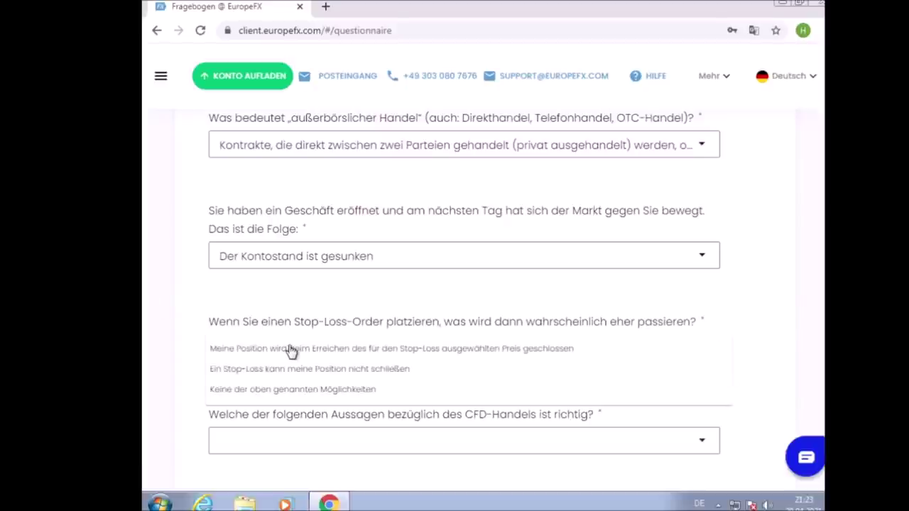
click(295, 353)
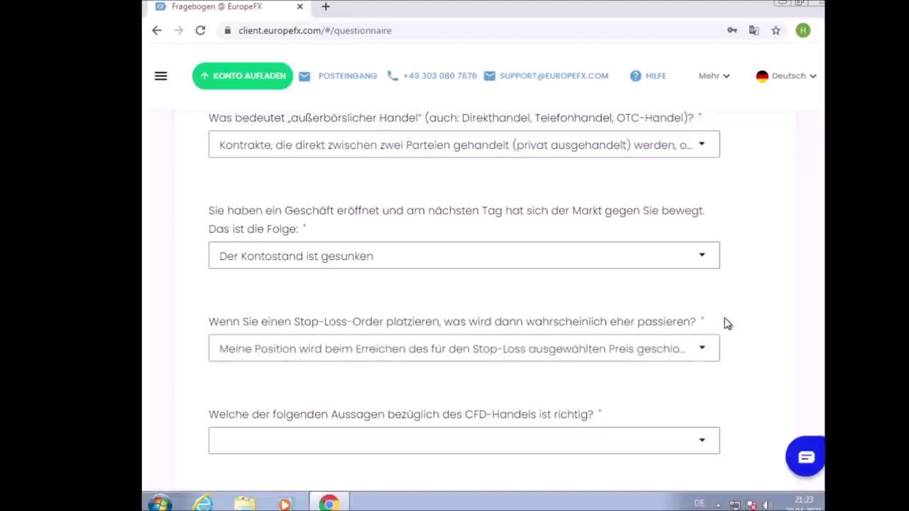
scroll(724, 320, down, 3)
scroll(721, 284, down, 1)
scroll(717, 267, down, 3)
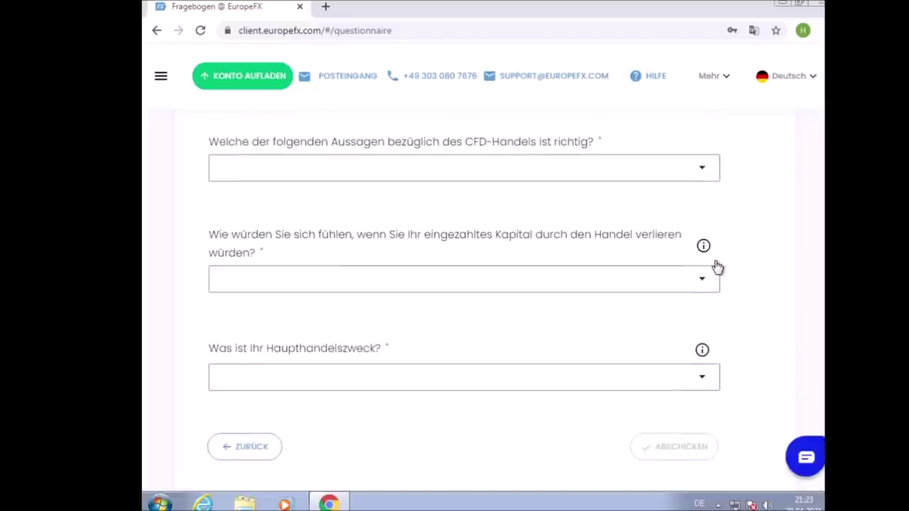
scroll(718, 274, up, 1)
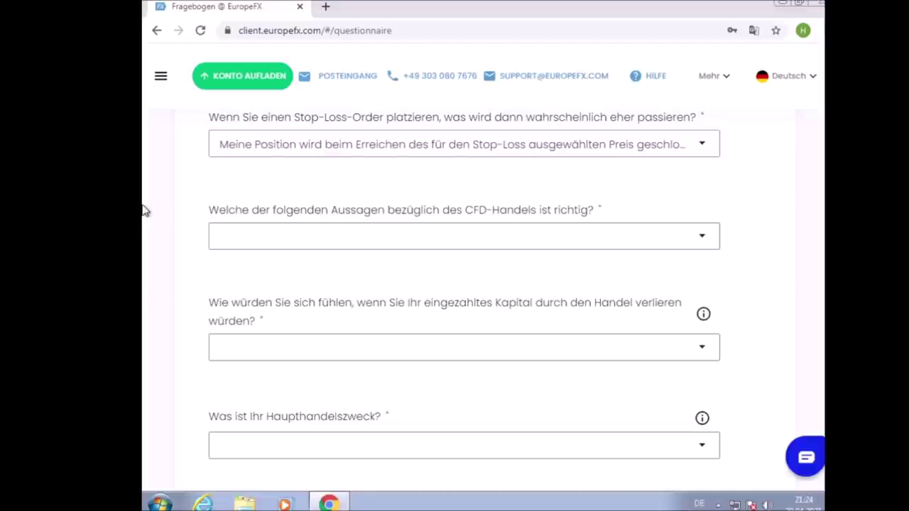
Answer 'Sie besitzen niemals…', 'Ich würde mich nicht ärgern…' for losses, and Spekulation as trading purpose
click(321, 243)
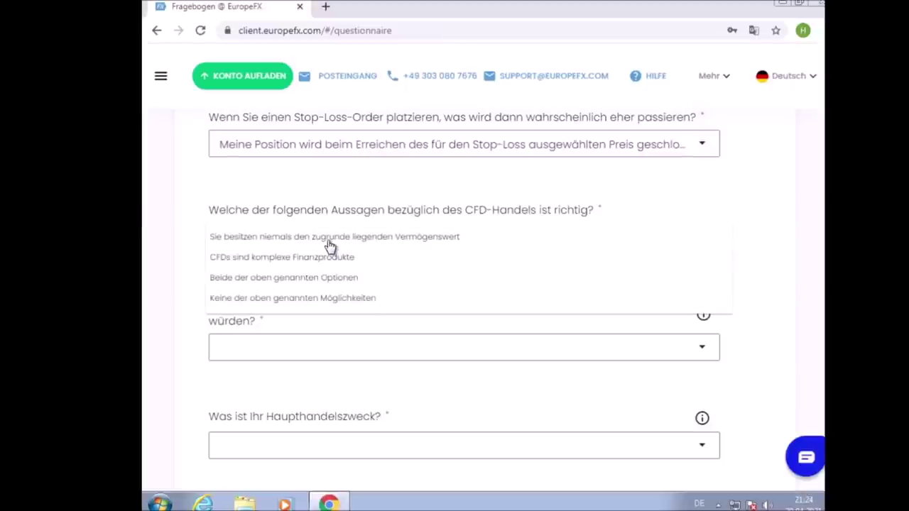
click(330, 244)
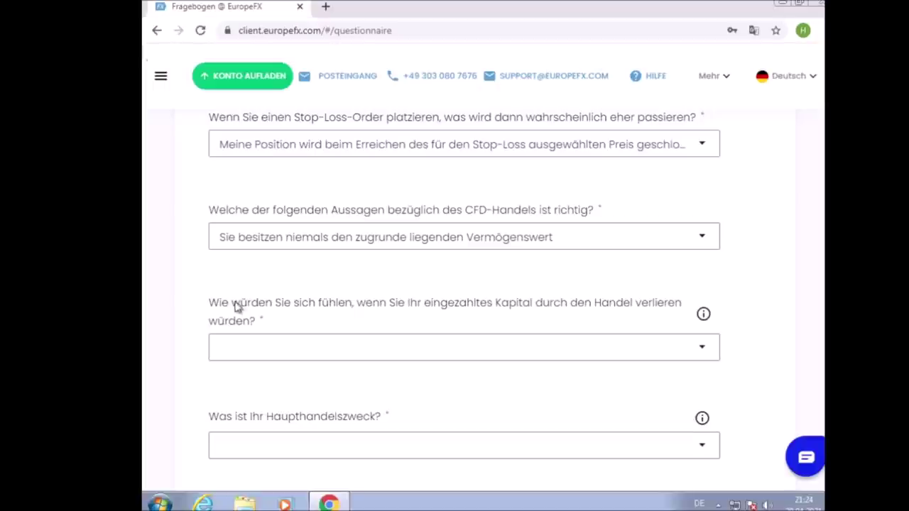
click(298, 345)
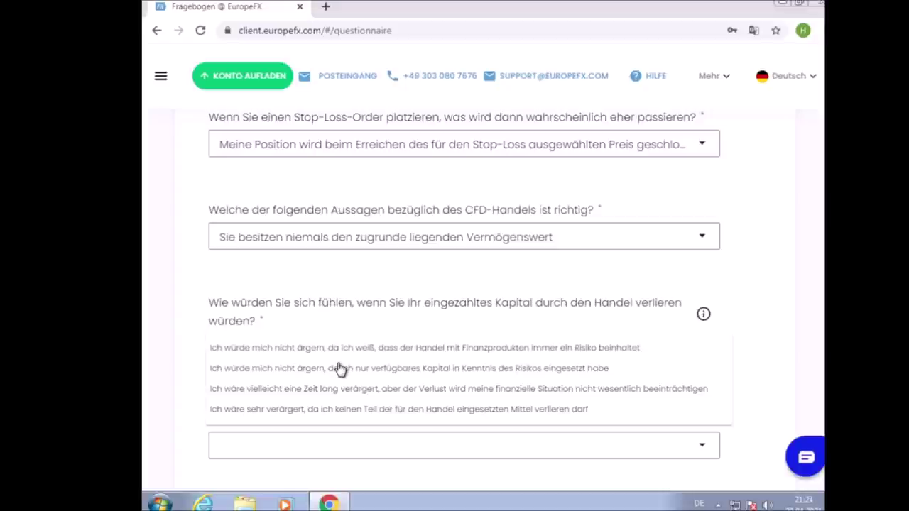
click(354, 414)
scroll(344, 341, down, 2)
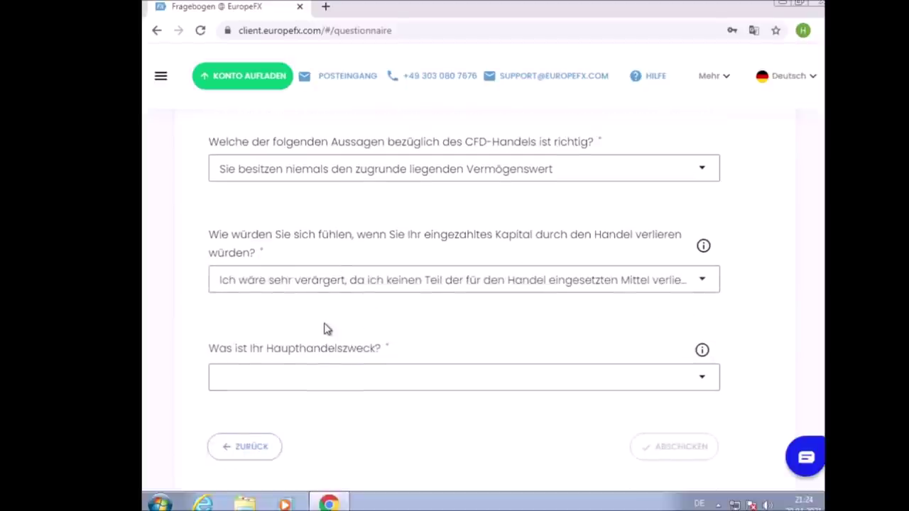
click(313, 289)
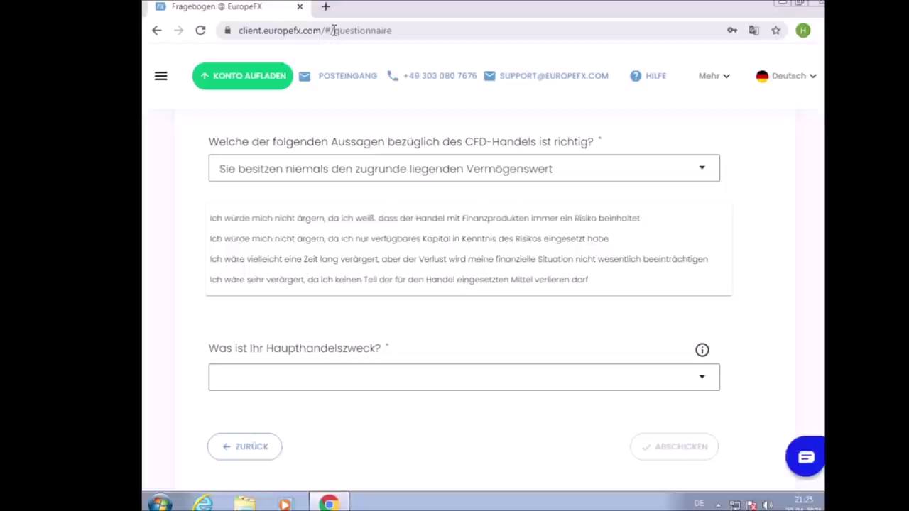
click(532, 239)
click(323, 388)
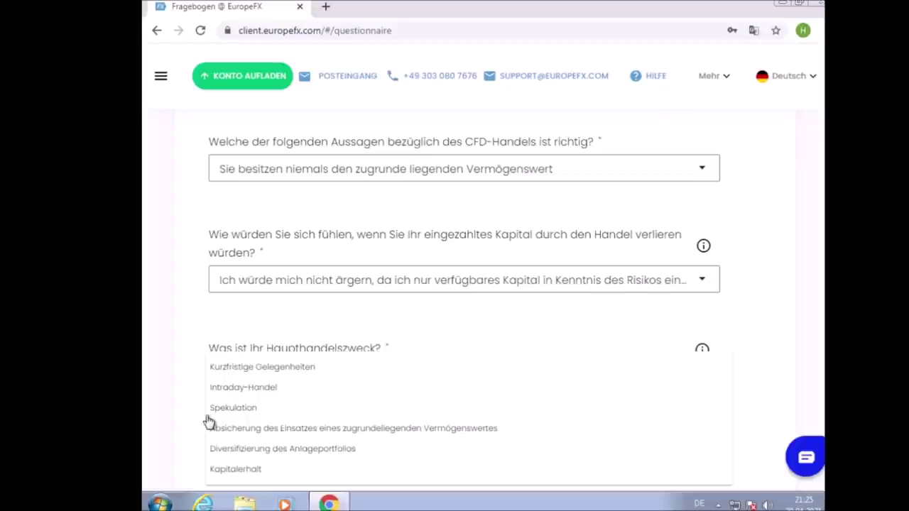
click(235, 413)
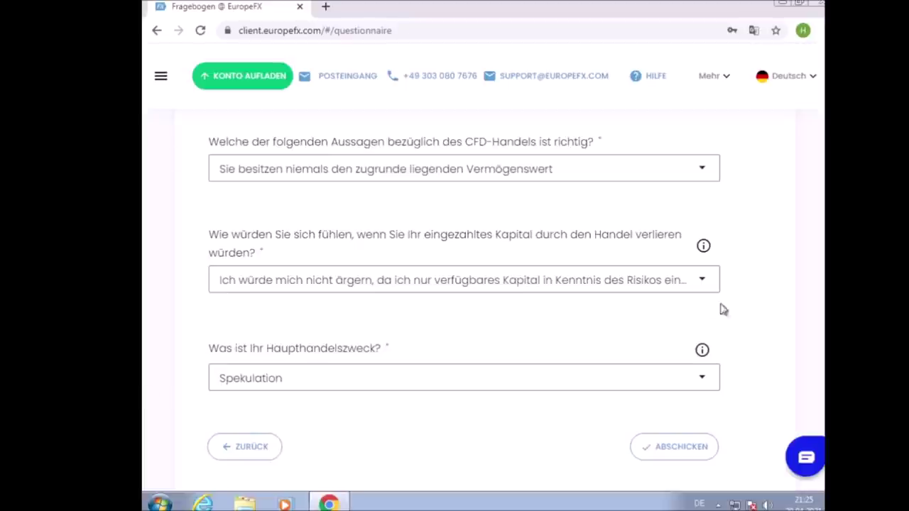
Submit the questionnaire with ABSCHICKEN and review the Neue Einzahlung page showing 1000 EUR
click(701, 444)
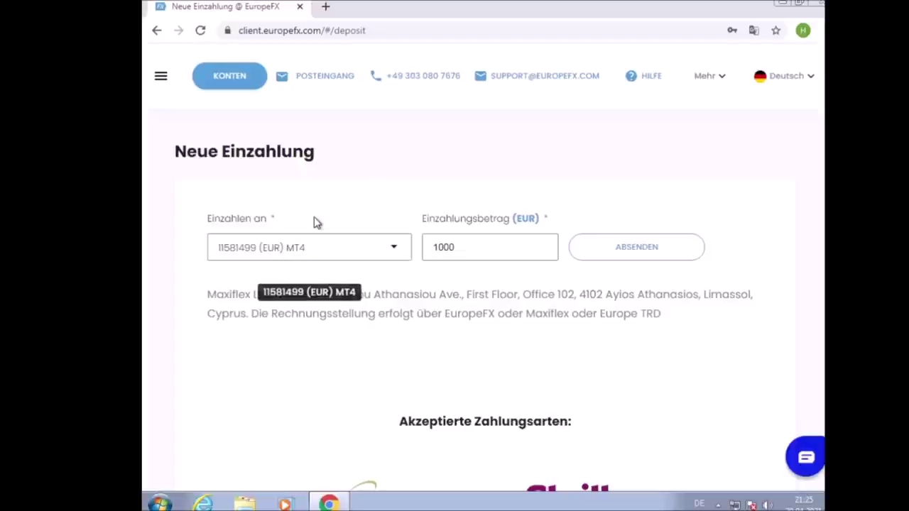
scroll(317, 192, down, 2)
scroll(321, 183, up, 1)
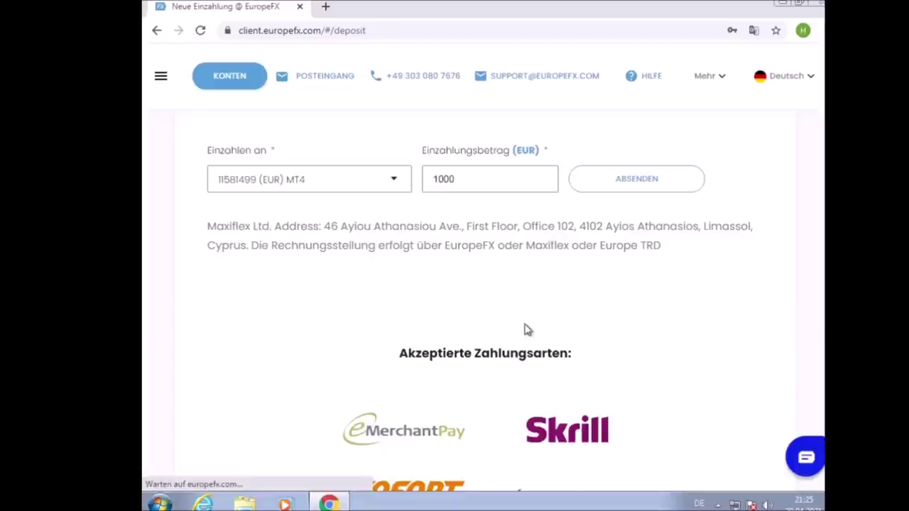
scroll(517, 319, down, 3)
scroll(515, 319, up, 4)
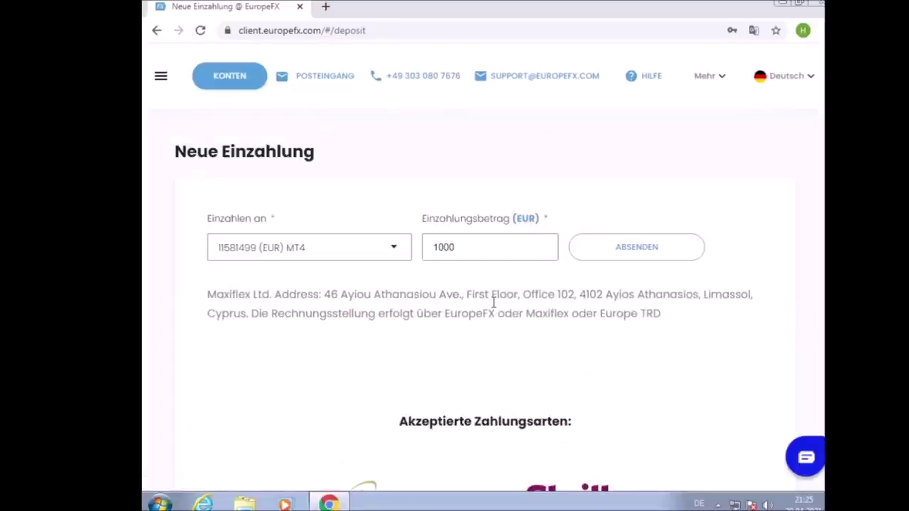
scroll(501, 276, down, 10)
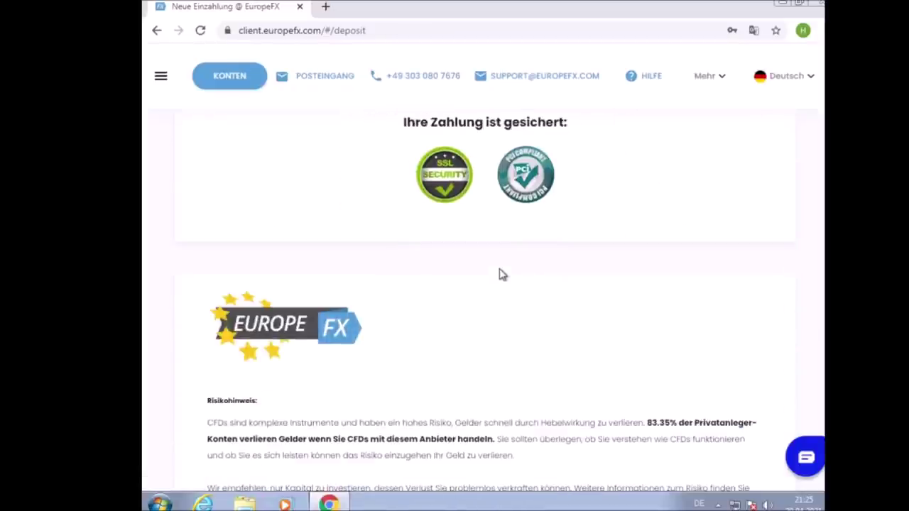
scroll(502, 345, up, 10)
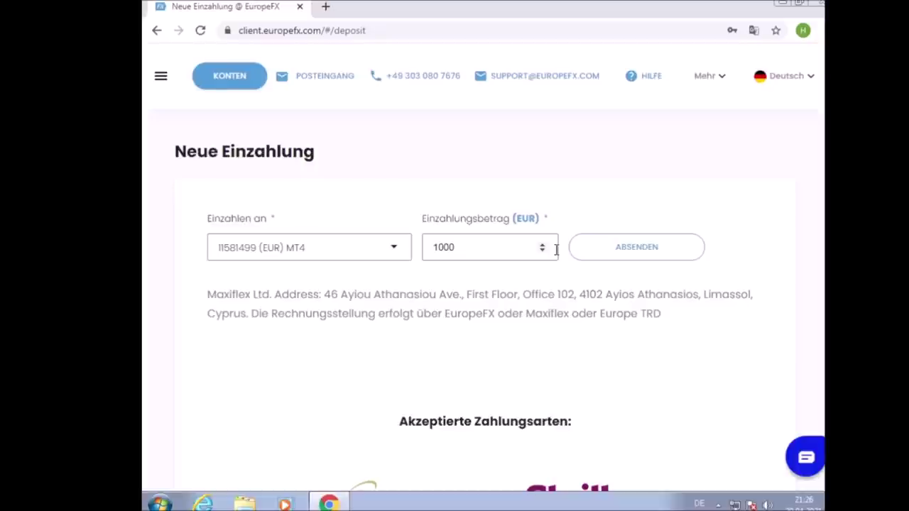
Send the 1000 EUR deposit request with ABSENDEN and review the WorldPay card form
click(619, 247)
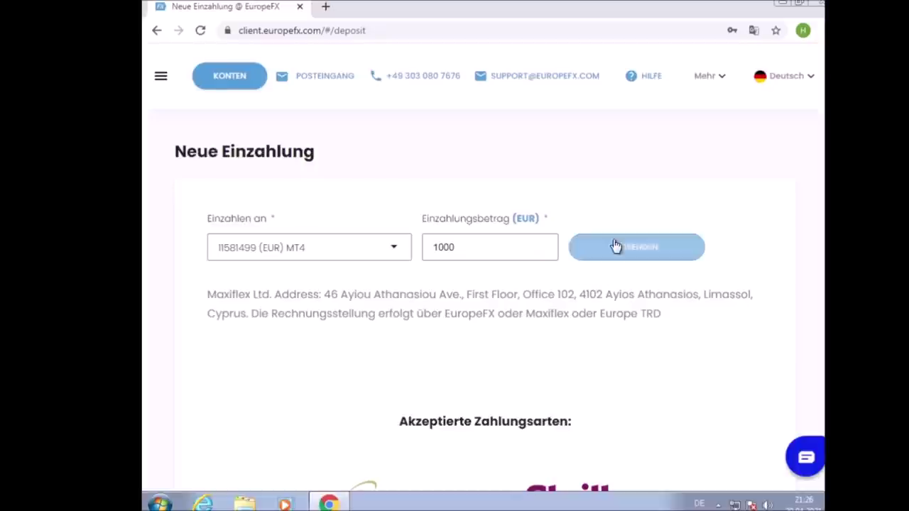
scroll(577, 220, down, 3)
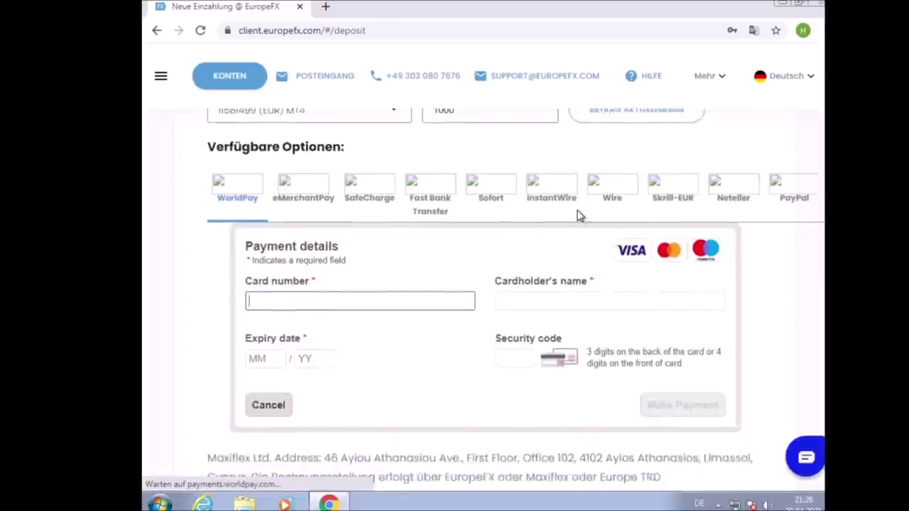
scroll(217, 267, up, 3)
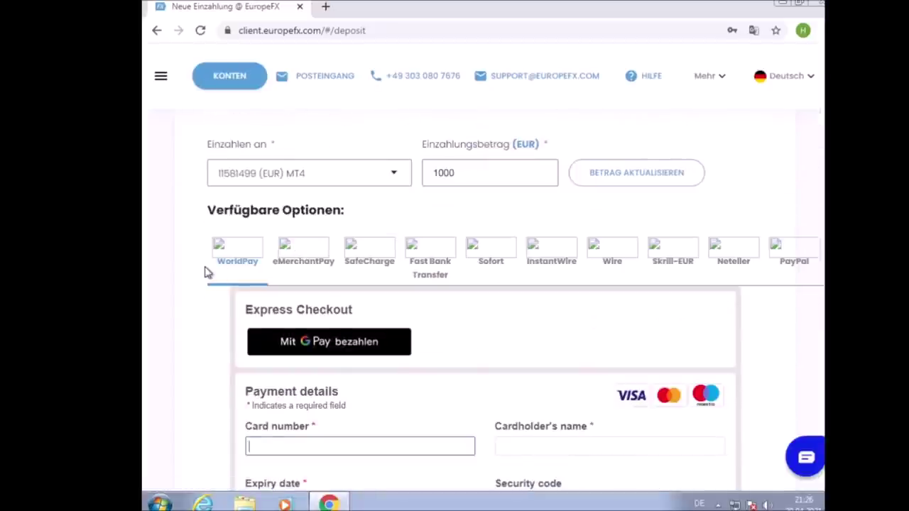
scroll(206, 272, down, 1)
scroll(205, 272, down, 1)
scroll(205, 272, up, 2)
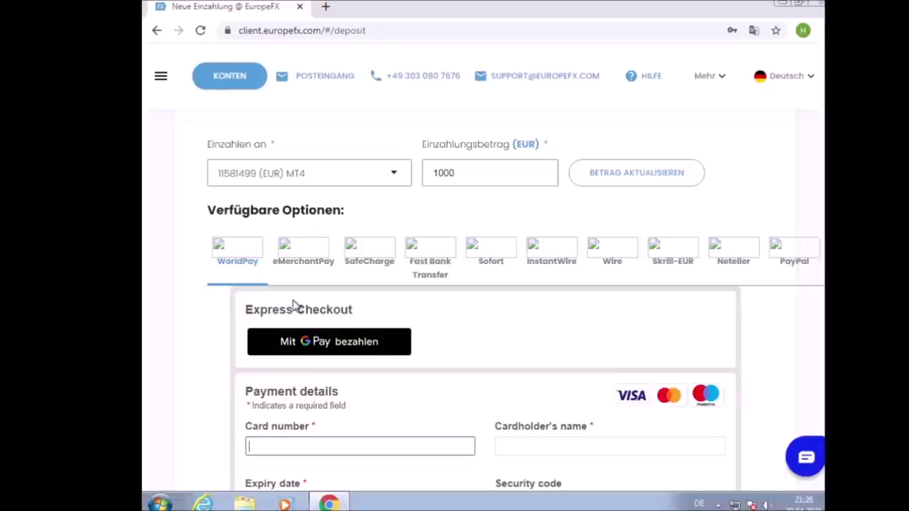
scroll(278, 360, down, 2)
scroll(284, 305, down, 3)
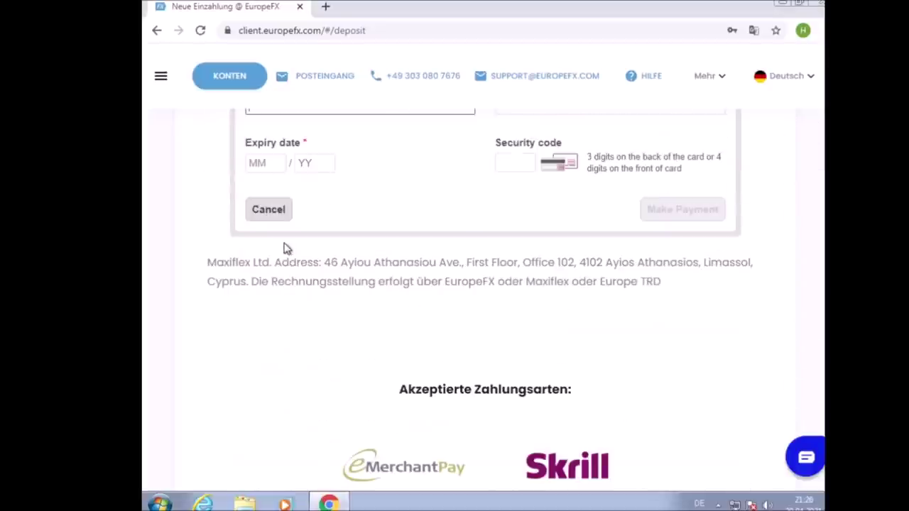
scroll(291, 239, up, 3)
scroll(291, 238, up, 3)
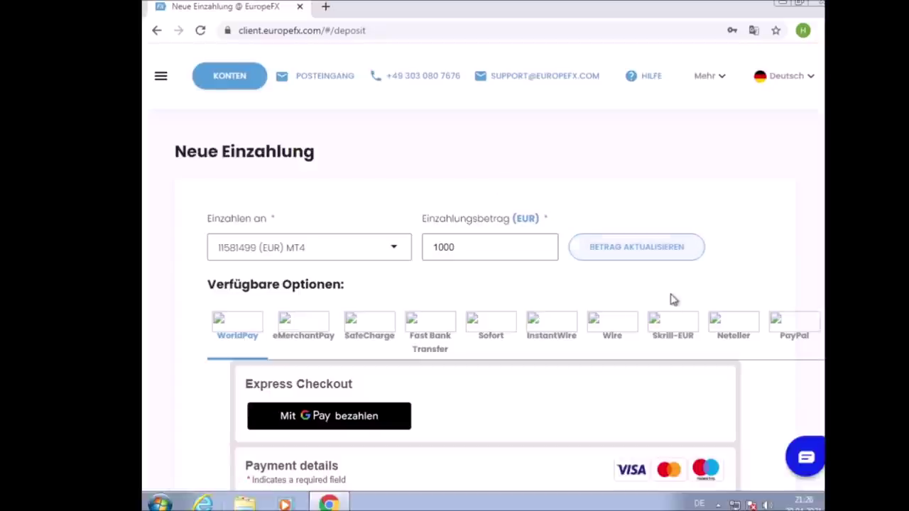
Switch the payment option to PayPal and view its checkout
click(771, 322)
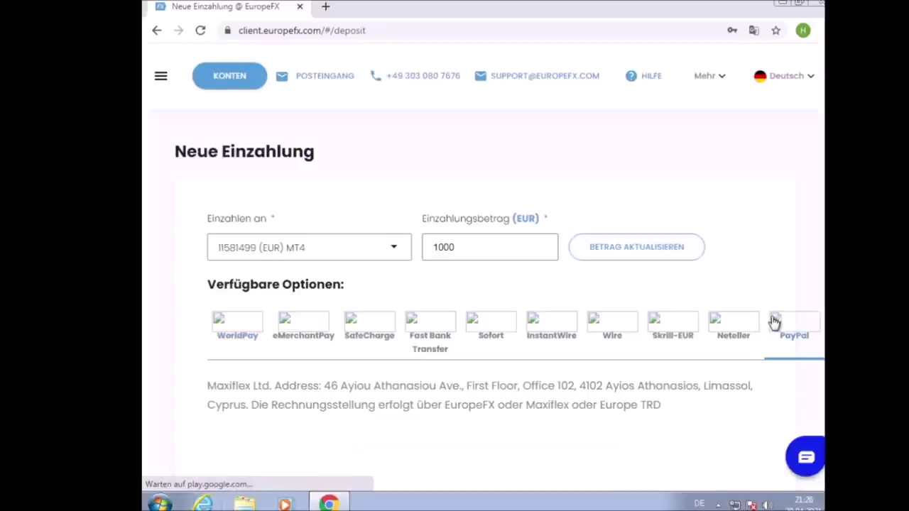
scroll(692, 117, down, 1)
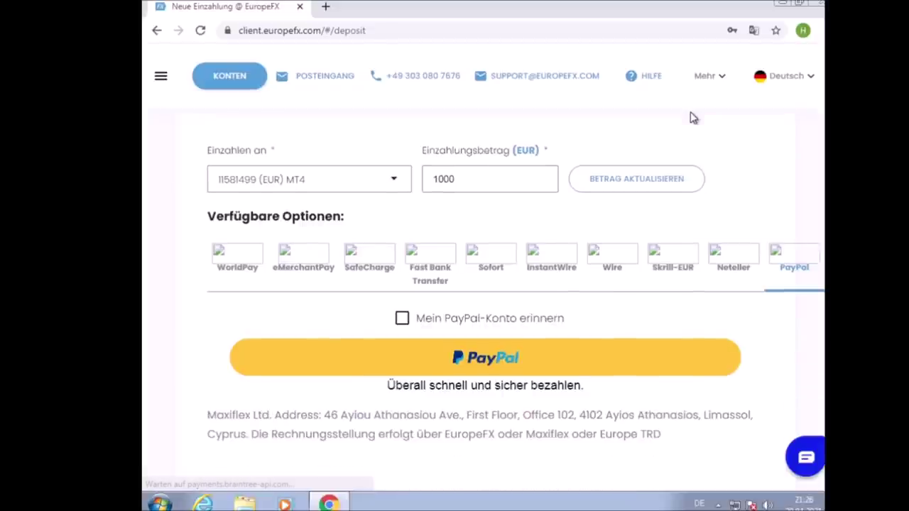
scroll(689, 119, down, 2)
scroll(635, 233, up, 3)
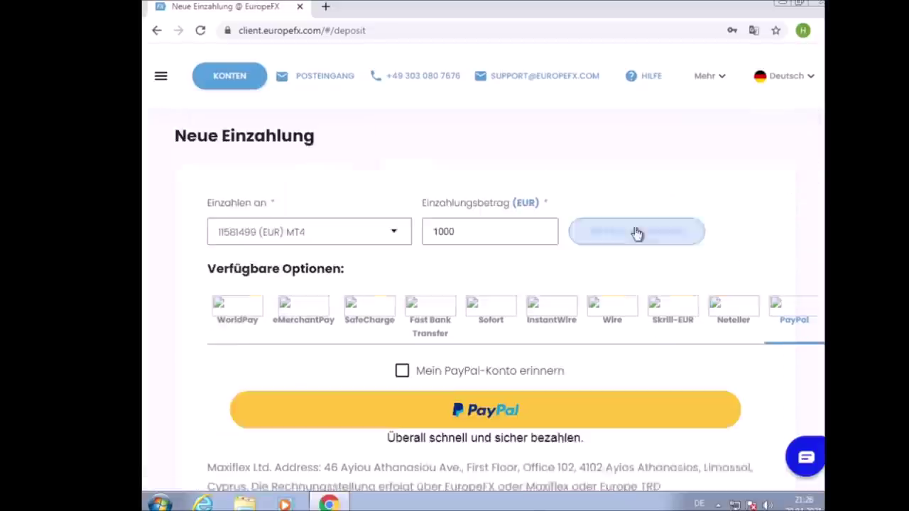